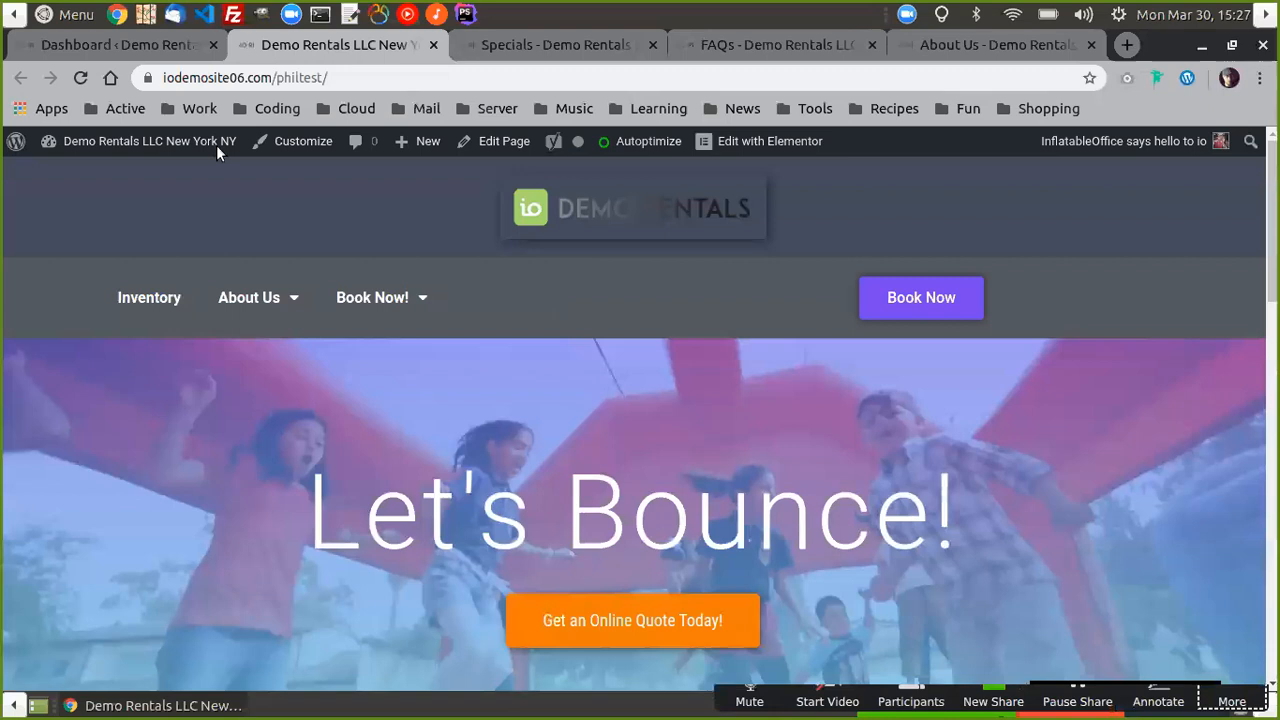
# - Look over the home page's header, banner and rental category cards
pyautogui.scroll(-2, 494, 540)
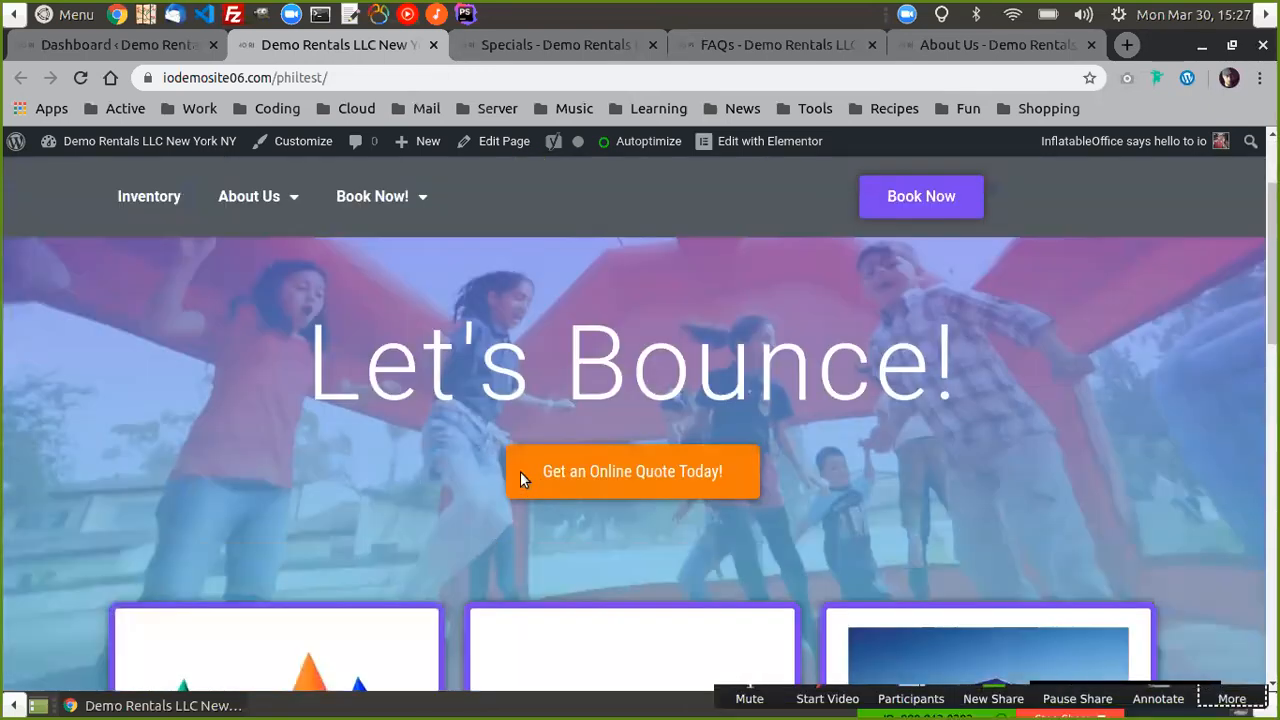
pyautogui.scroll(-3, 420, 483)
pyautogui.scroll(5, 437, 478)
pyautogui.scroll(-5, 490, 402)
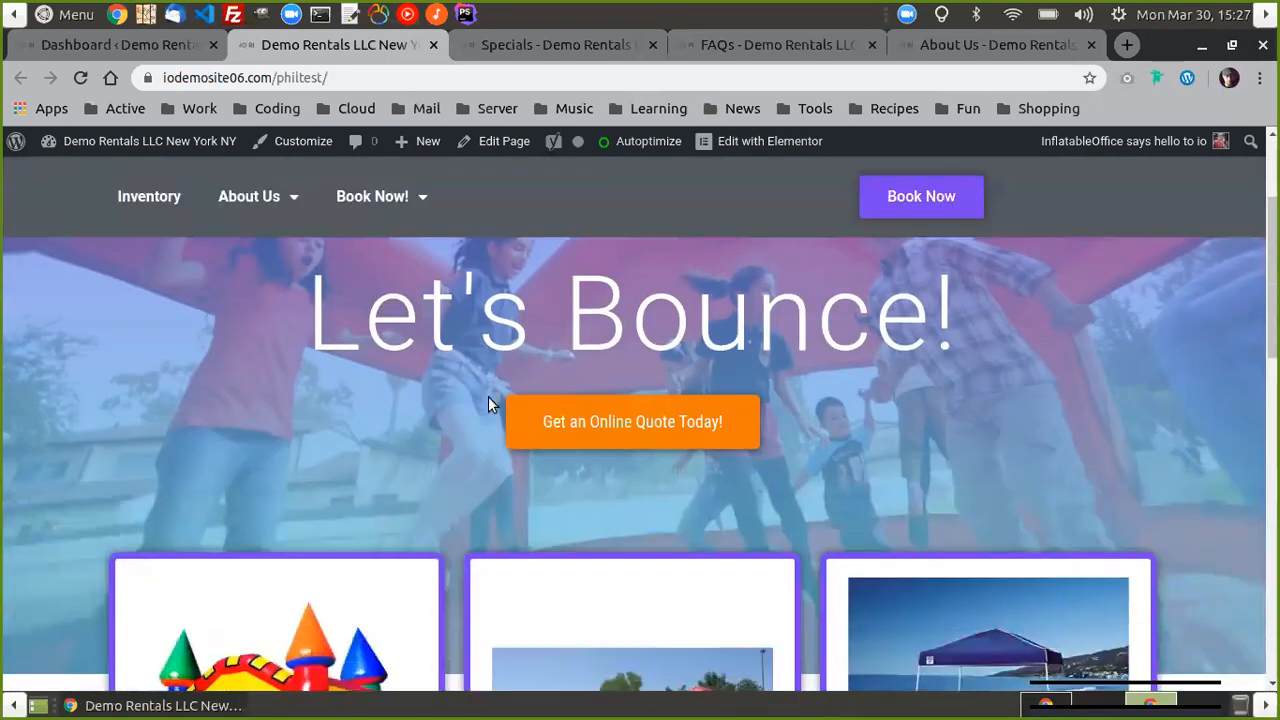
pyautogui.scroll(5, 472, 443)
pyautogui.scroll(-6, 470, 447)
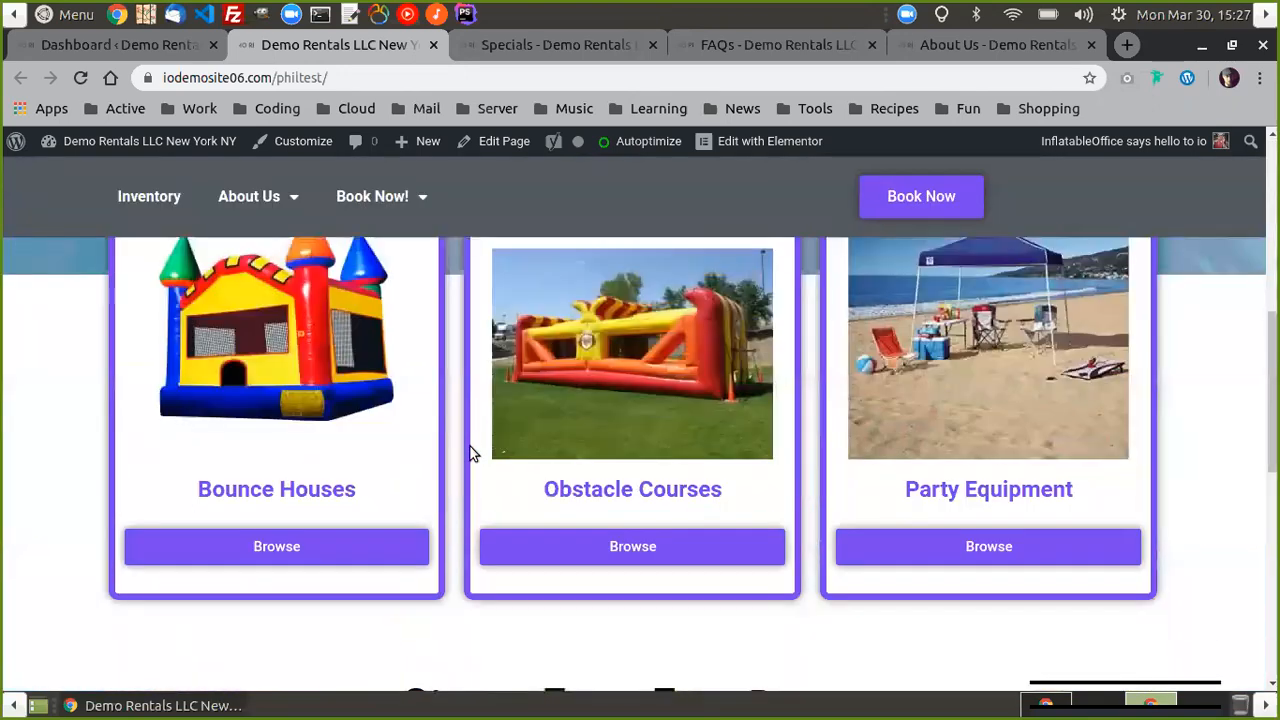
pyautogui.scroll(5, 472, 453)
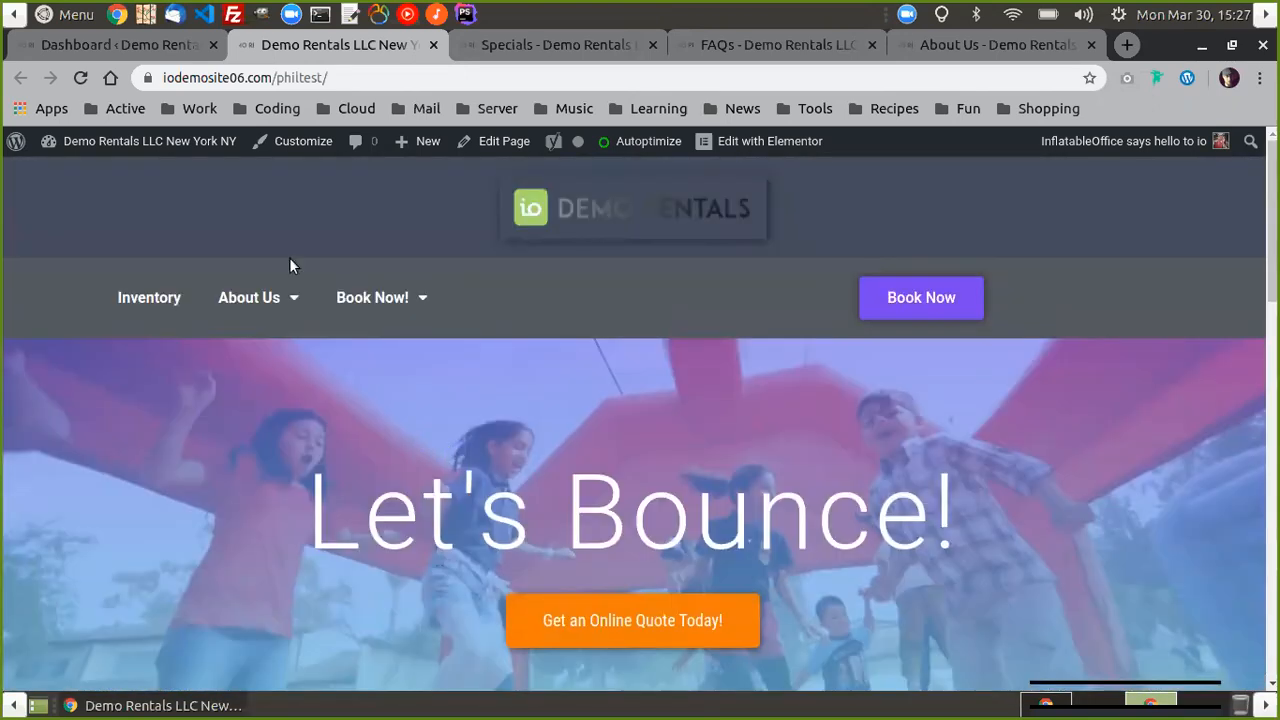
pyautogui.scroll(-2, 602, 424)
pyautogui.scroll(2, 600, 423)
# - Review the already open Specials, FAQs and About Us pages, and return to the home page
pyautogui.click(563, 45)
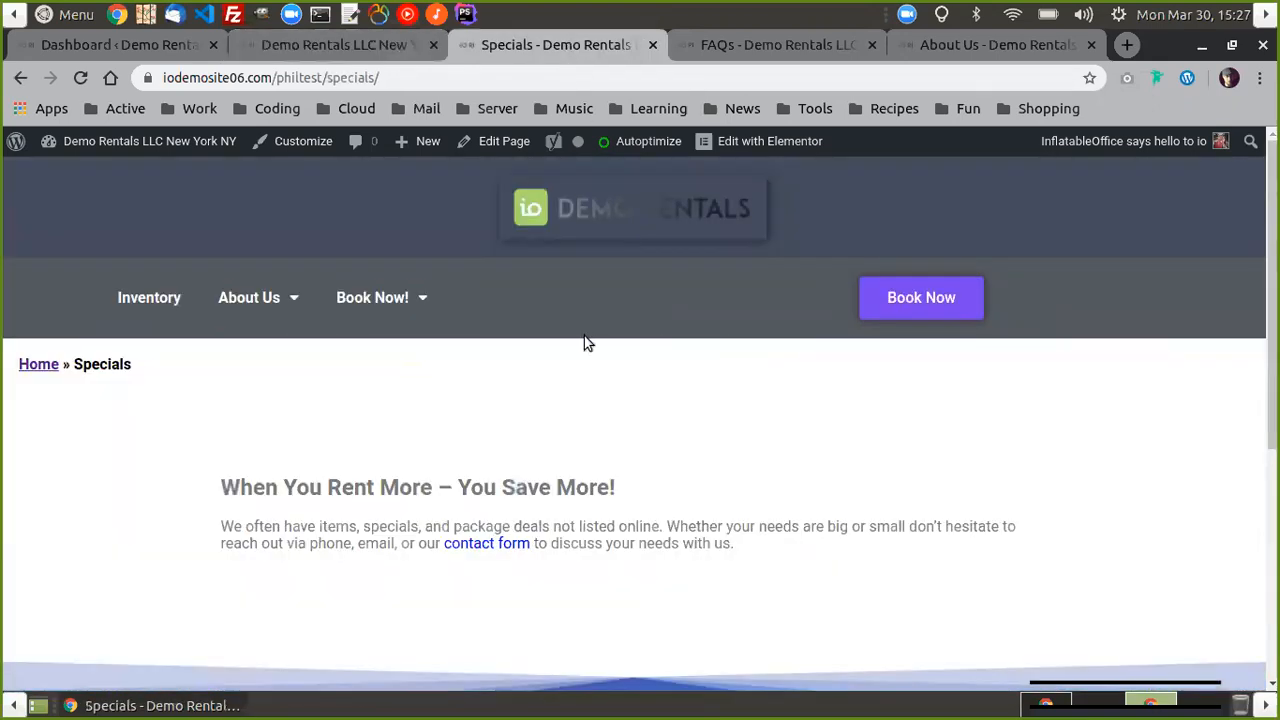
pyautogui.click(743, 40)
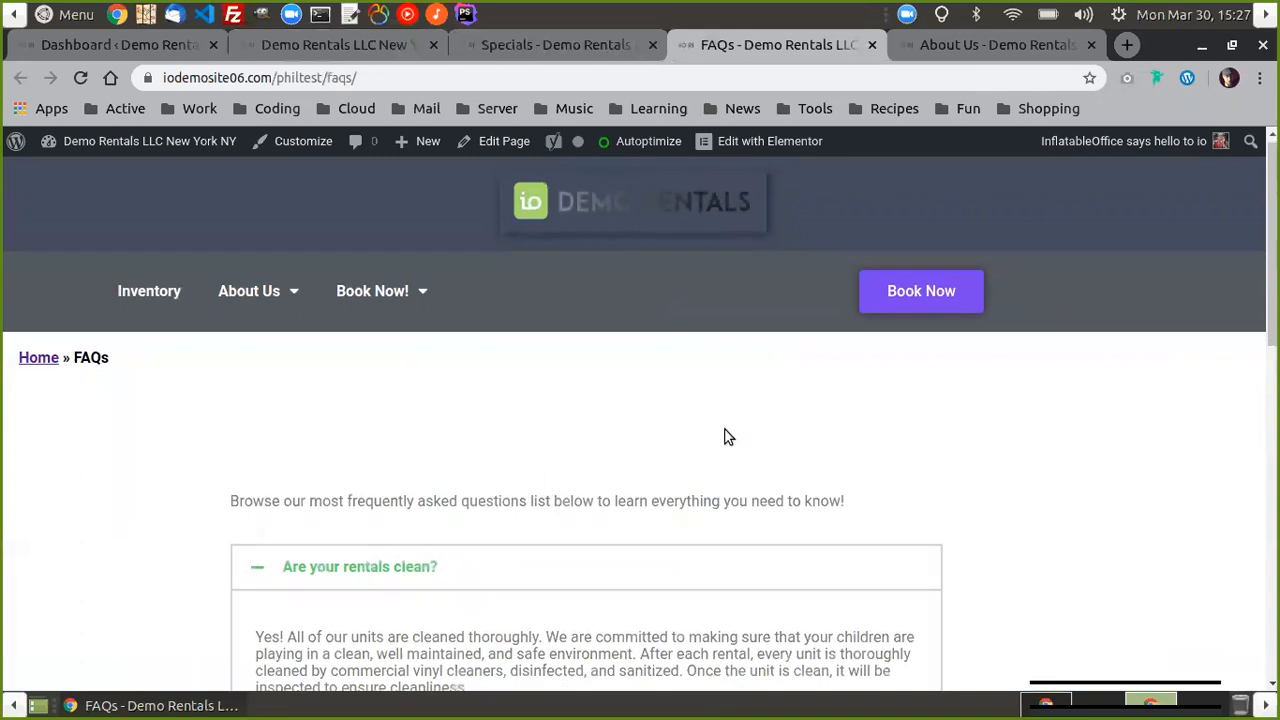
pyautogui.click(965, 38)
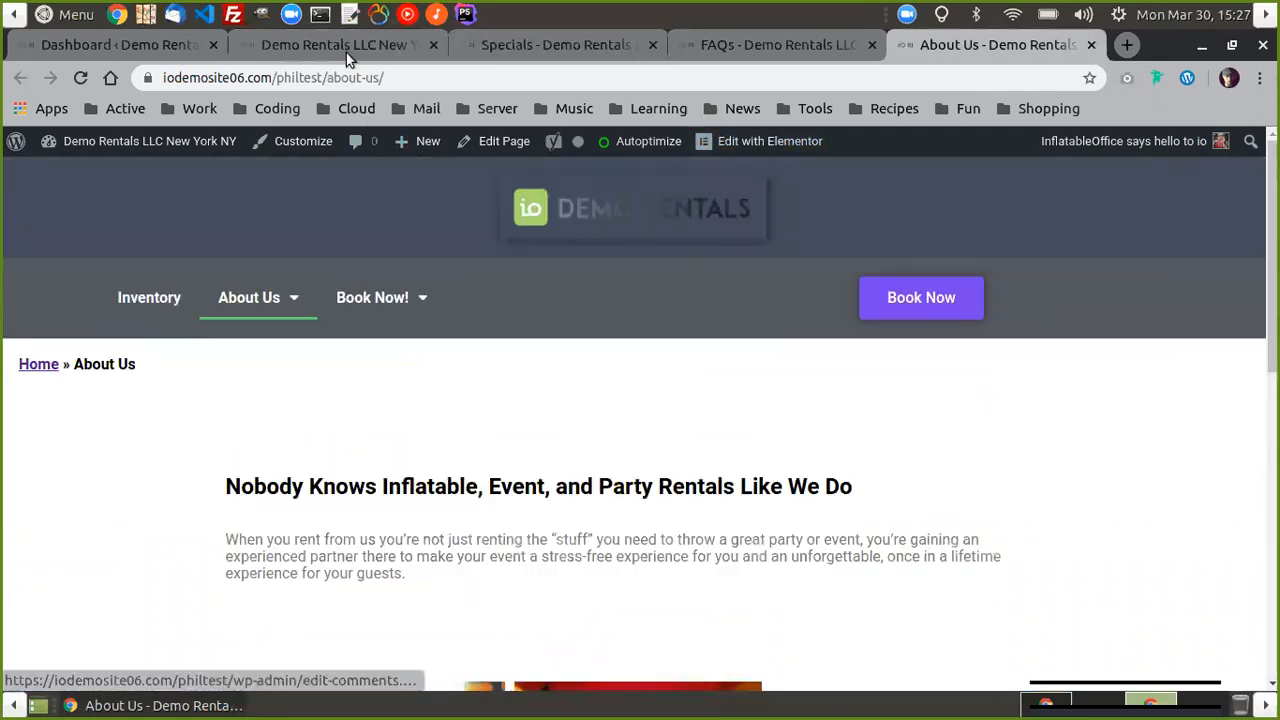
pyautogui.click(340, 40)
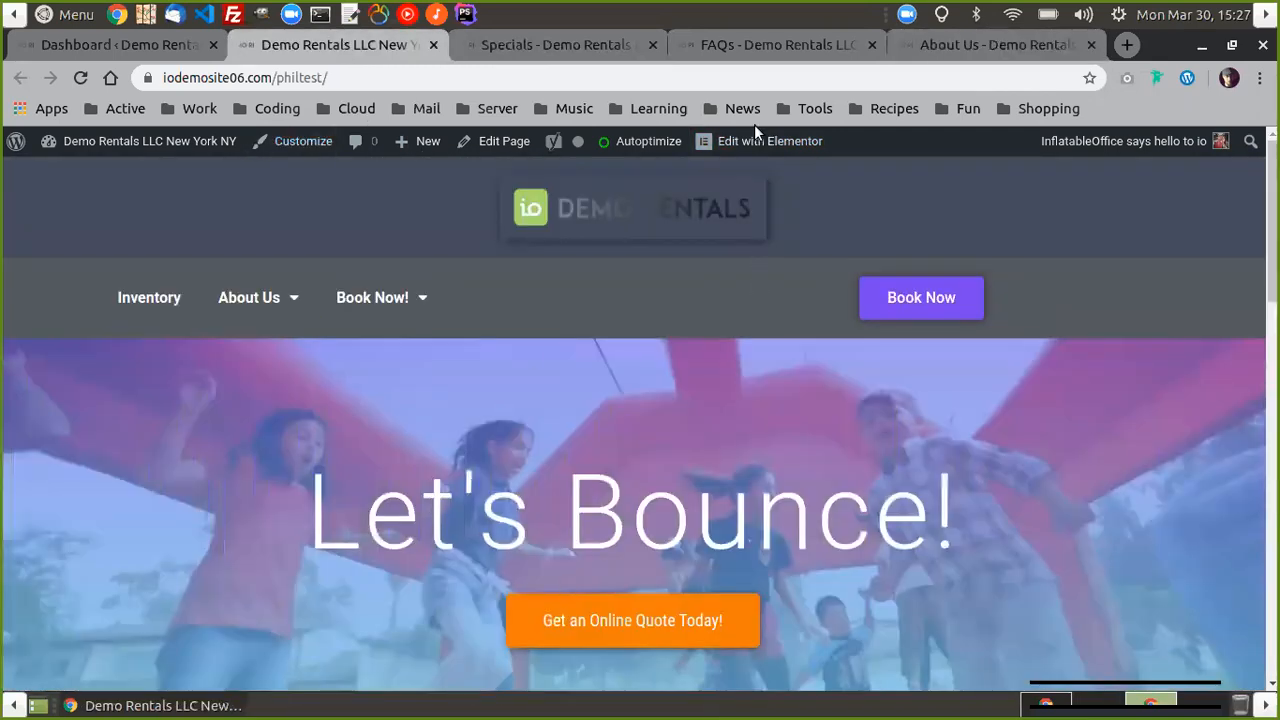
pyautogui.moveTo(748, 142)
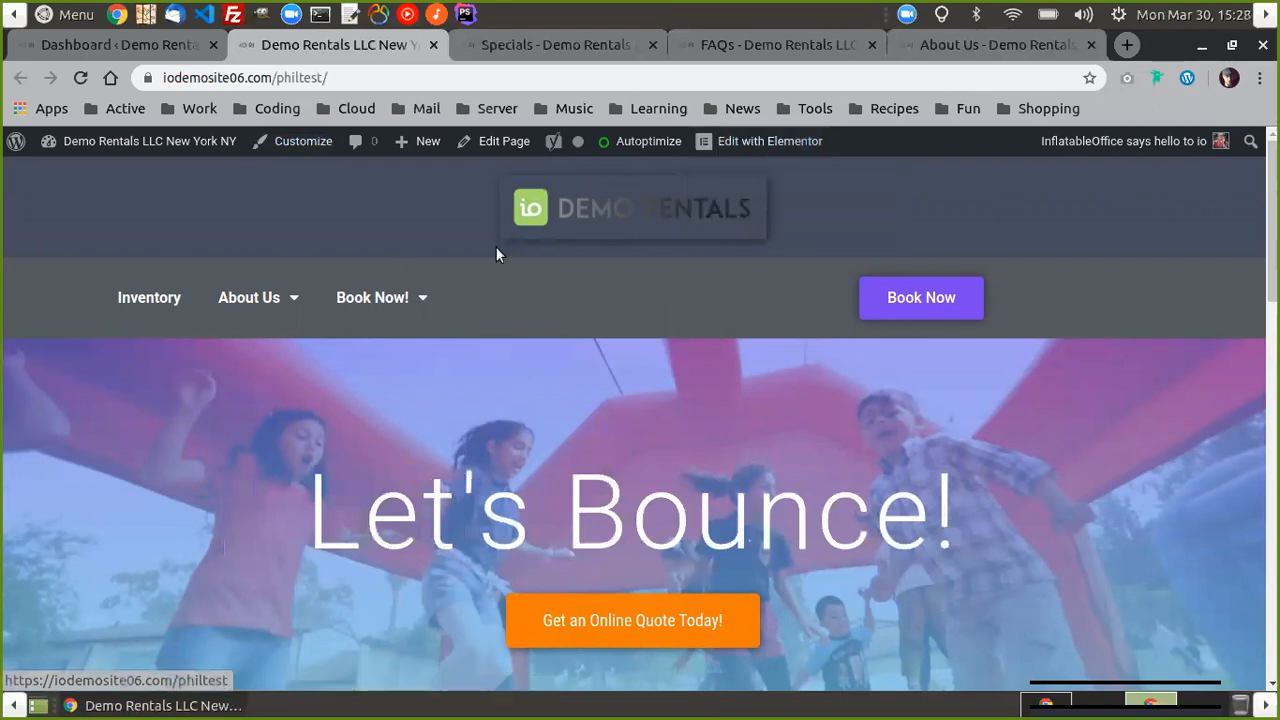
pyautogui.scroll(-1, 699, 476)
pyautogui.scroll(1, 699, 476)
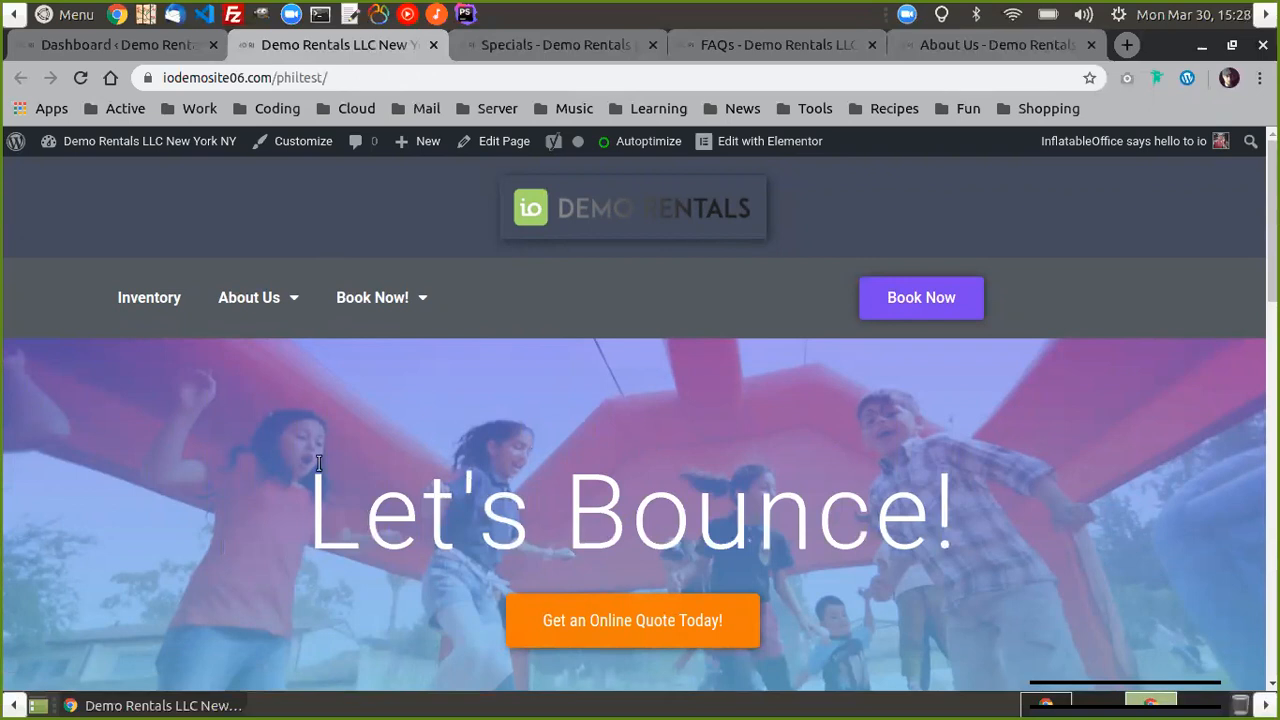
# - Open the site's Inventory page and look over its rental categories
pyautogui.click(164, 309)
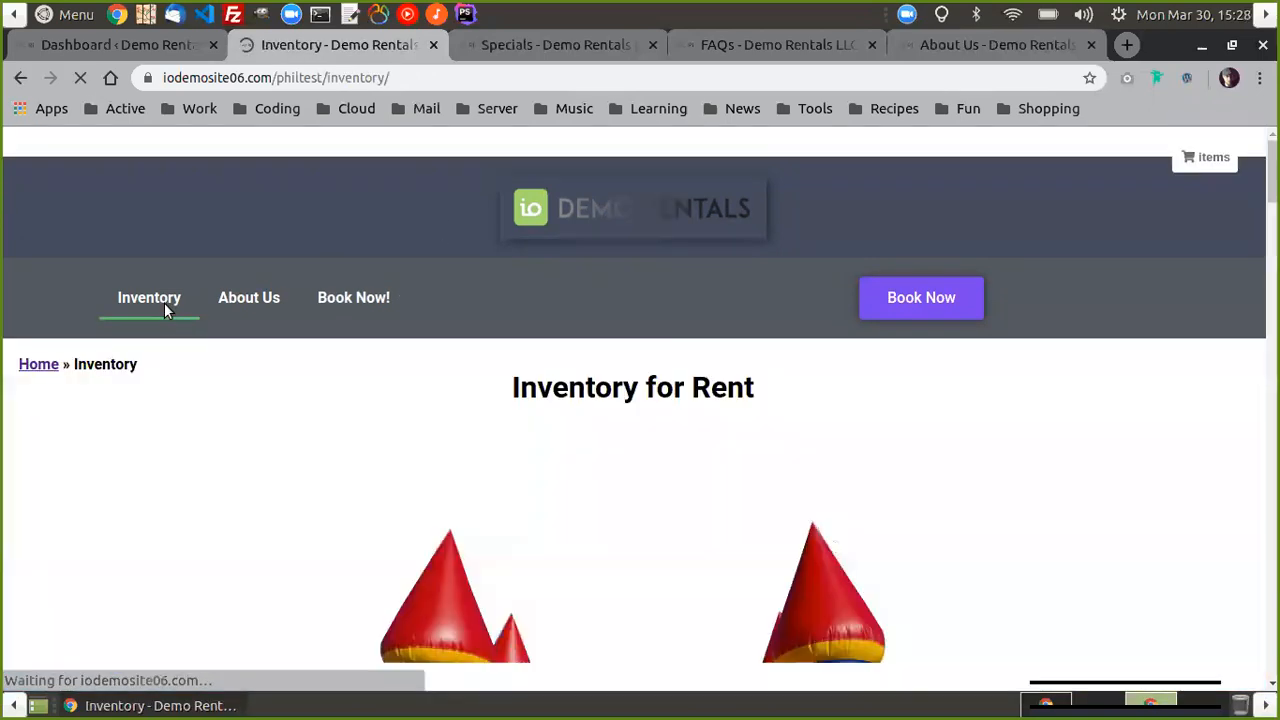
pyautogui.scroll(-3, 798, 450)
pyautogui.scroll(3, 862, 470)
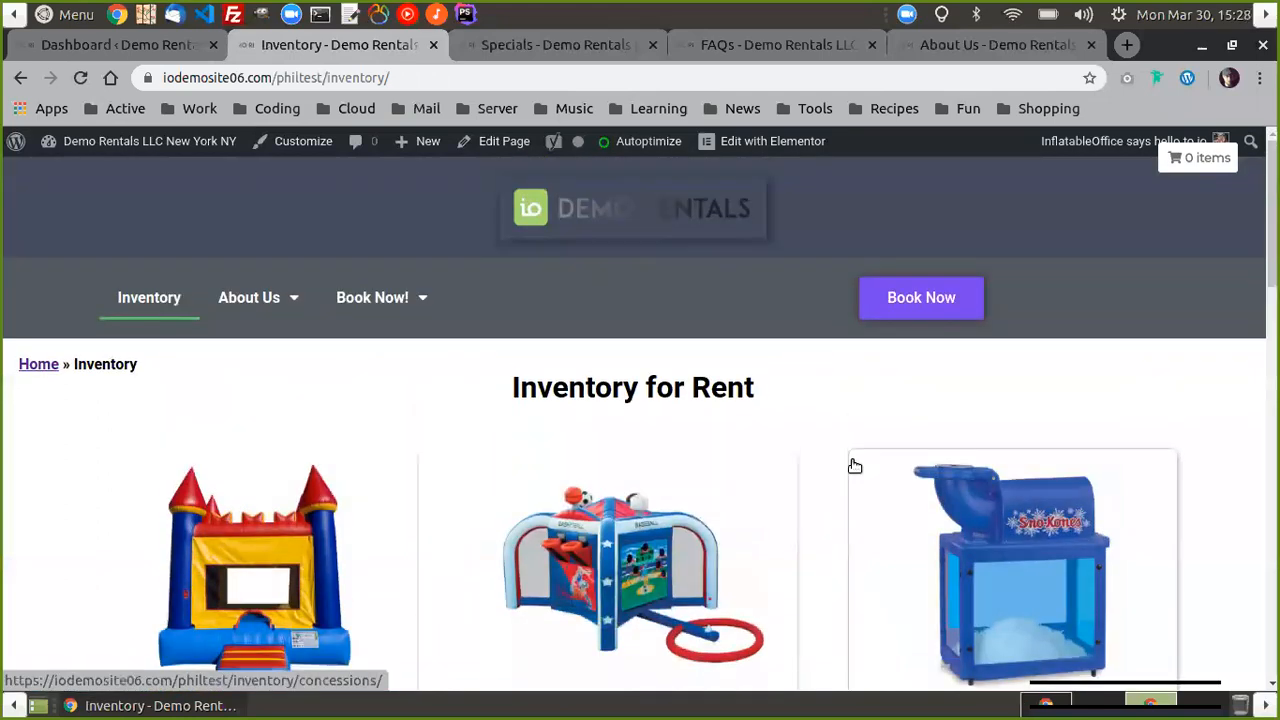
pyautogui.scroll(-4, 880, 355)
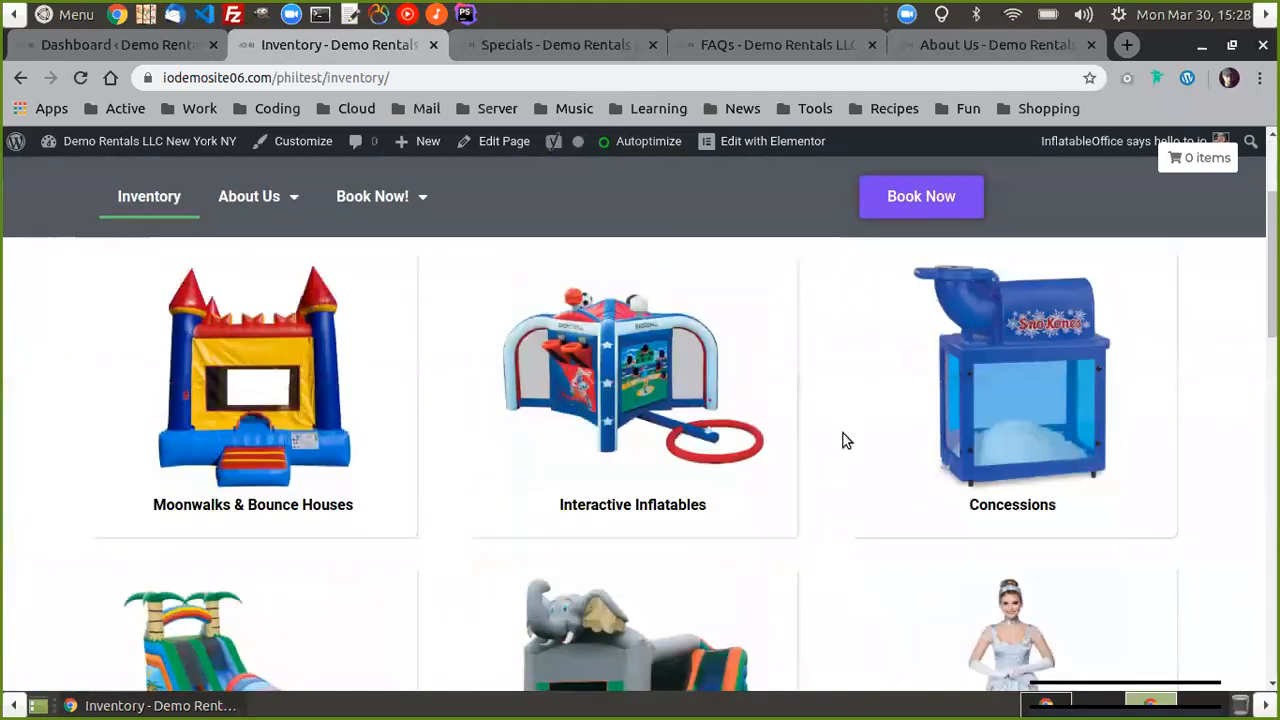
pyautogui.scroll(3, 843, 435)
pyautogui.scroll(-1, 838, 400)
pyautogui.scroll(-1, 837, 393)
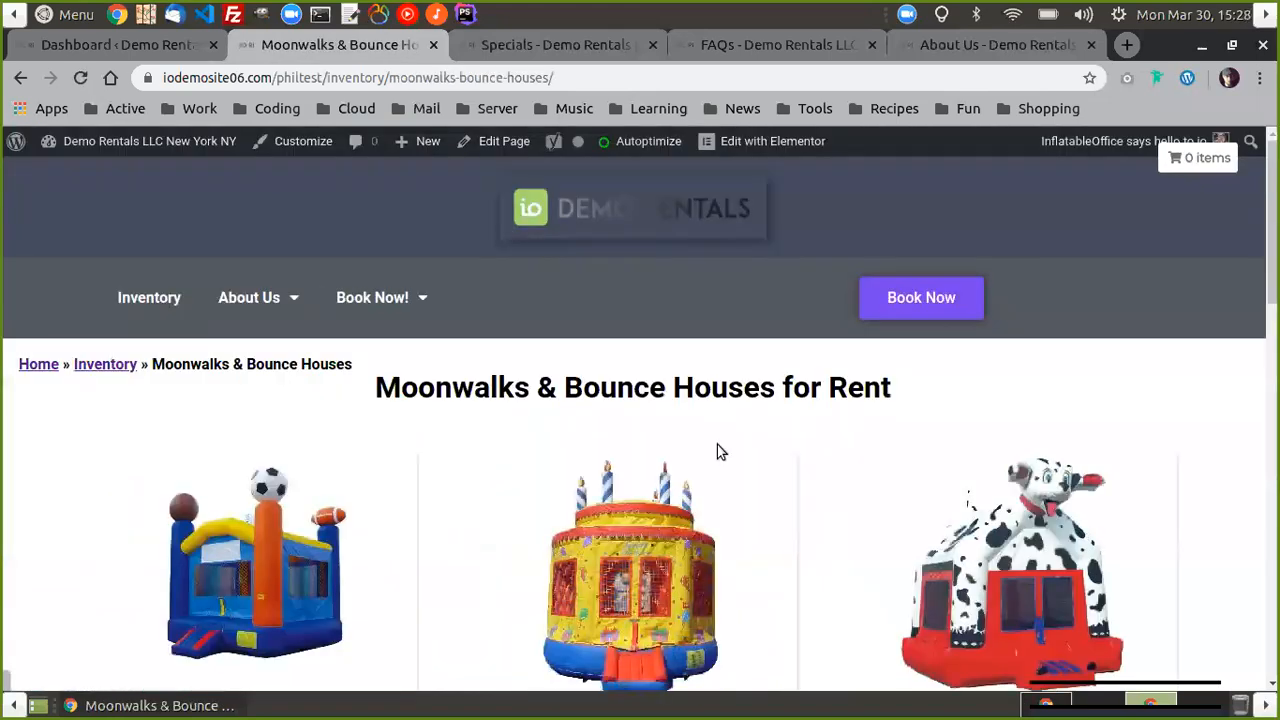
# - Browse the rental items listed in the Moonwalks & Bounce Houses category
pyautogui.scroll(-2, 980, 470)
pyautogui.scroll(2, 983, 476)
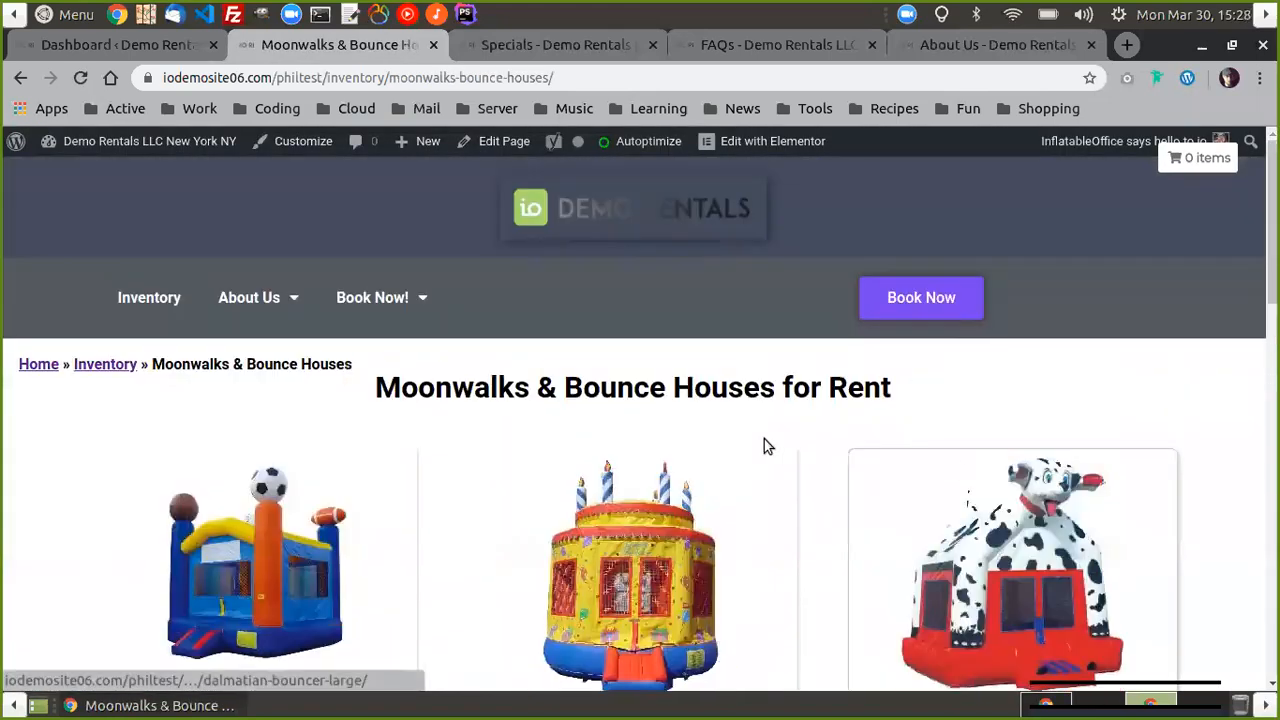
pyautogui.scroll(-2, 895, 390)
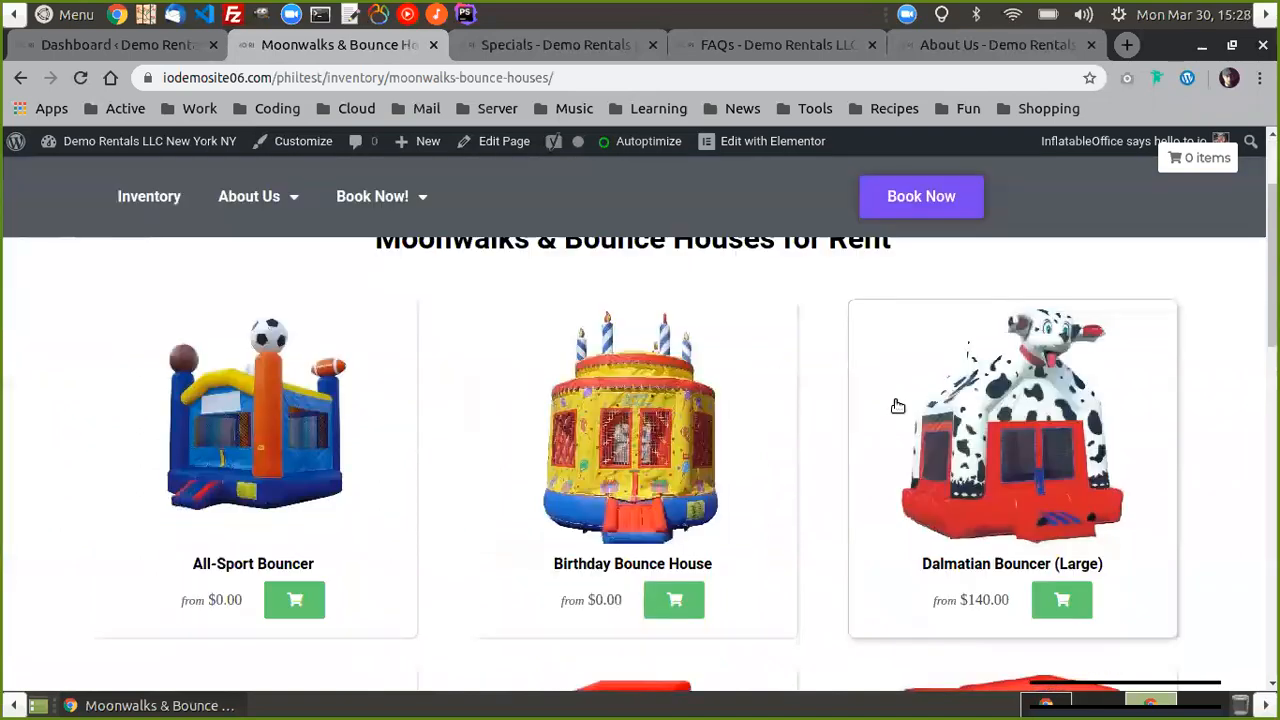
pyautogui.scroll(2, 895, 395)
pyautogui.scroll(-2, 890, 410)
pyautogui.scroll(-2, 854, 414)
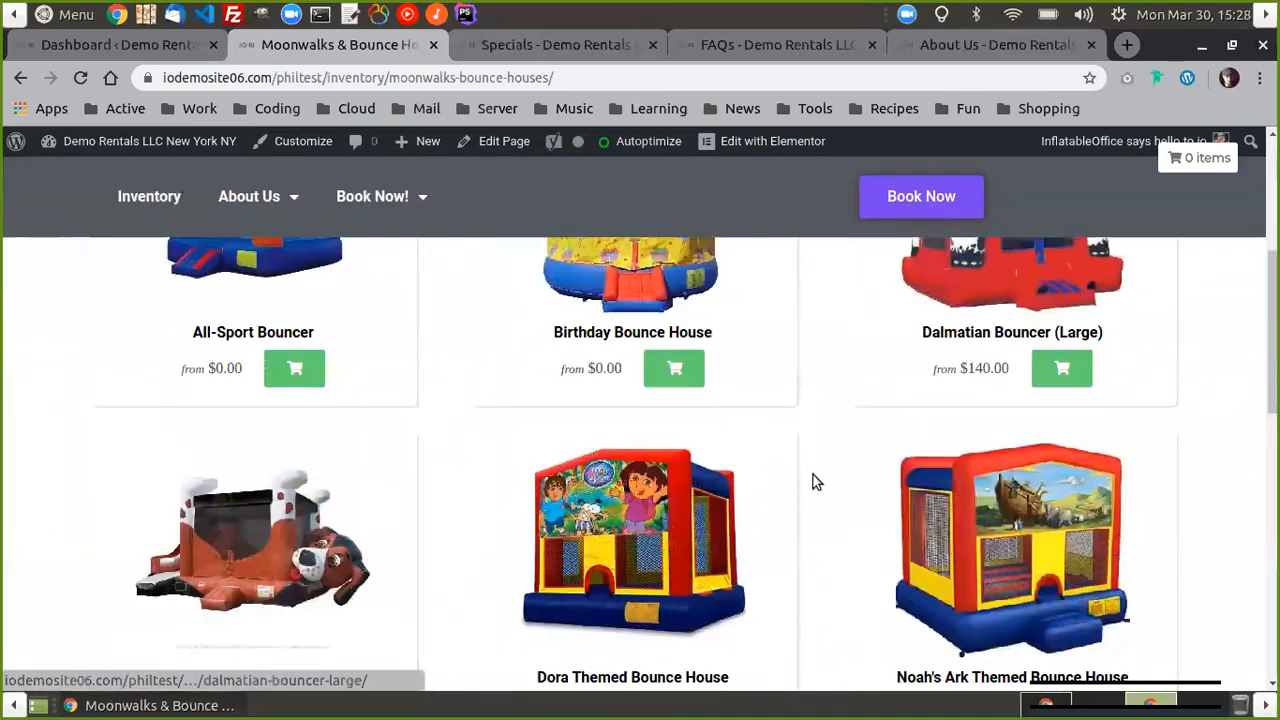
pyautogui.scroll(4, 814, 480)
# - Open the Moonwalks & Bounce Houses page in the WordPress block editor and look through its shortcode blocks
pyautogui.click(485, 150)
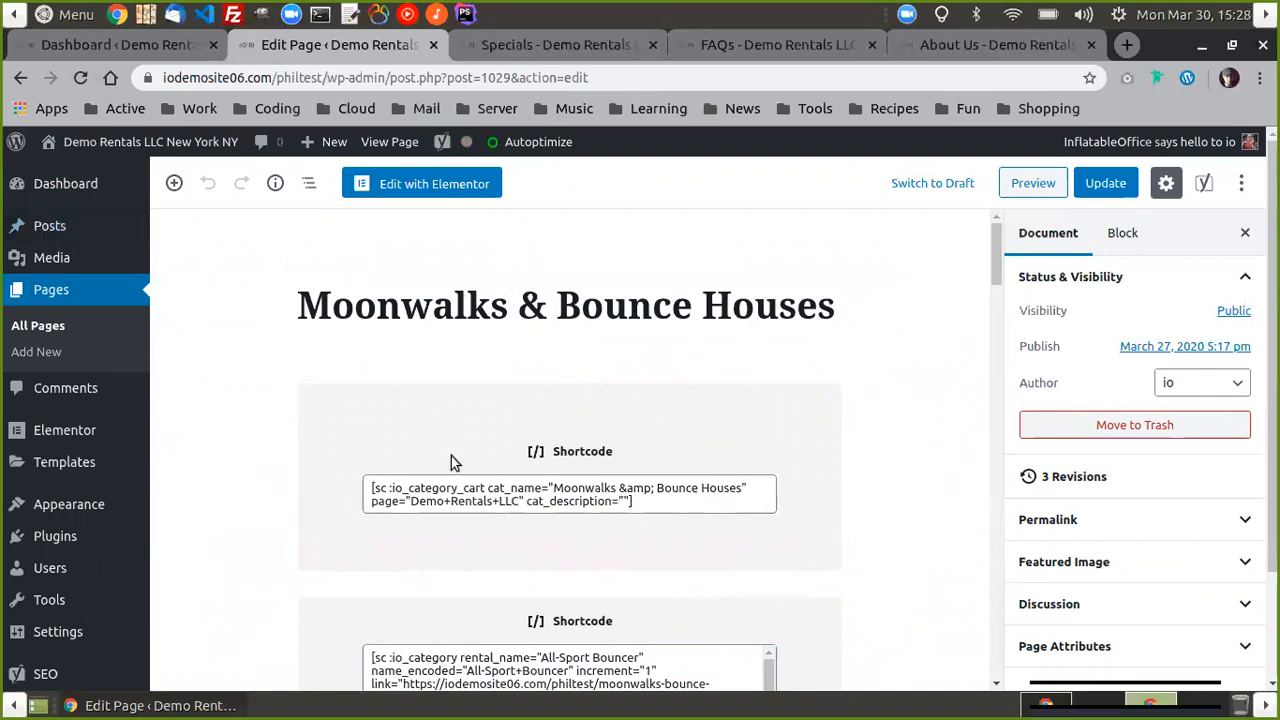
pyautogui.scroll(-3, 865, 360)
pyautogui.scroll(3, 863, 403)
pyautogui.scroll(-3, 908, 330)
pyautogui.scroll(3, 900, 350)
# - Insert a heading block above the first shortcode with the text "We have the best moonwalks!"
pyautogui.moveTo(570, 372)
pyautogui.click(569, 370)
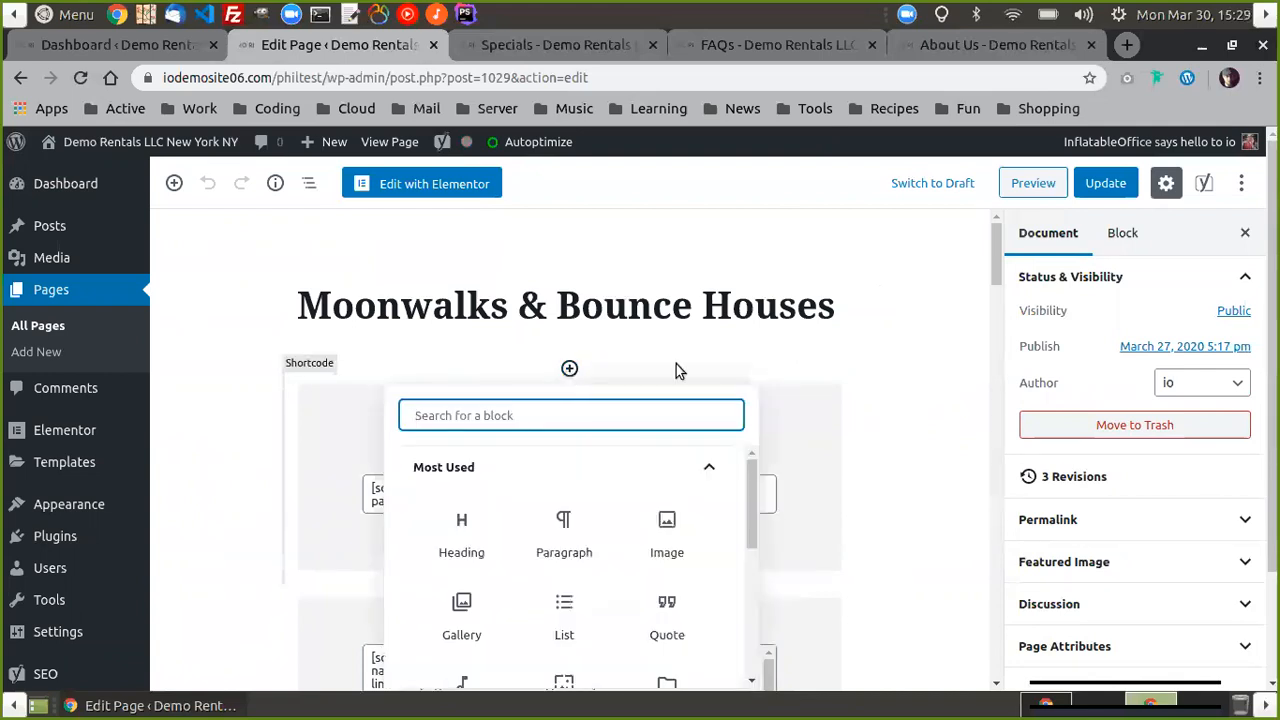
pyautogui.scroll(-3, 640, 380)
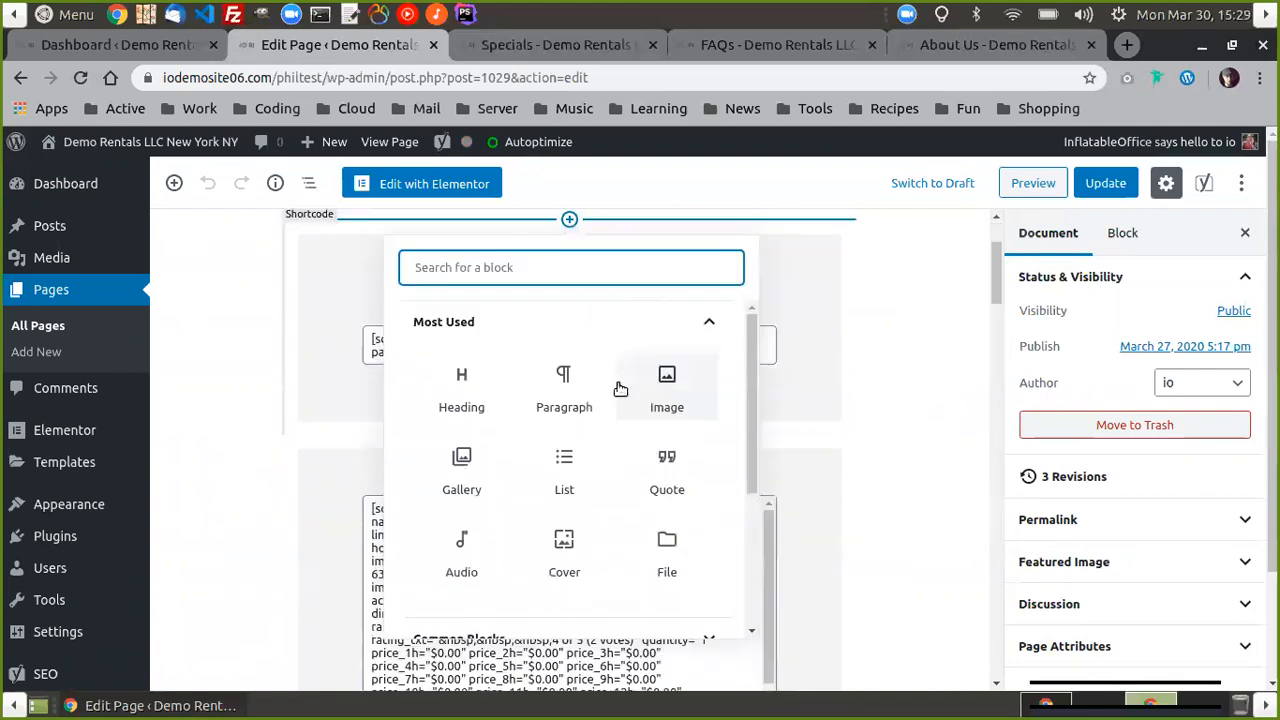
pyautogui.click(461, 390)
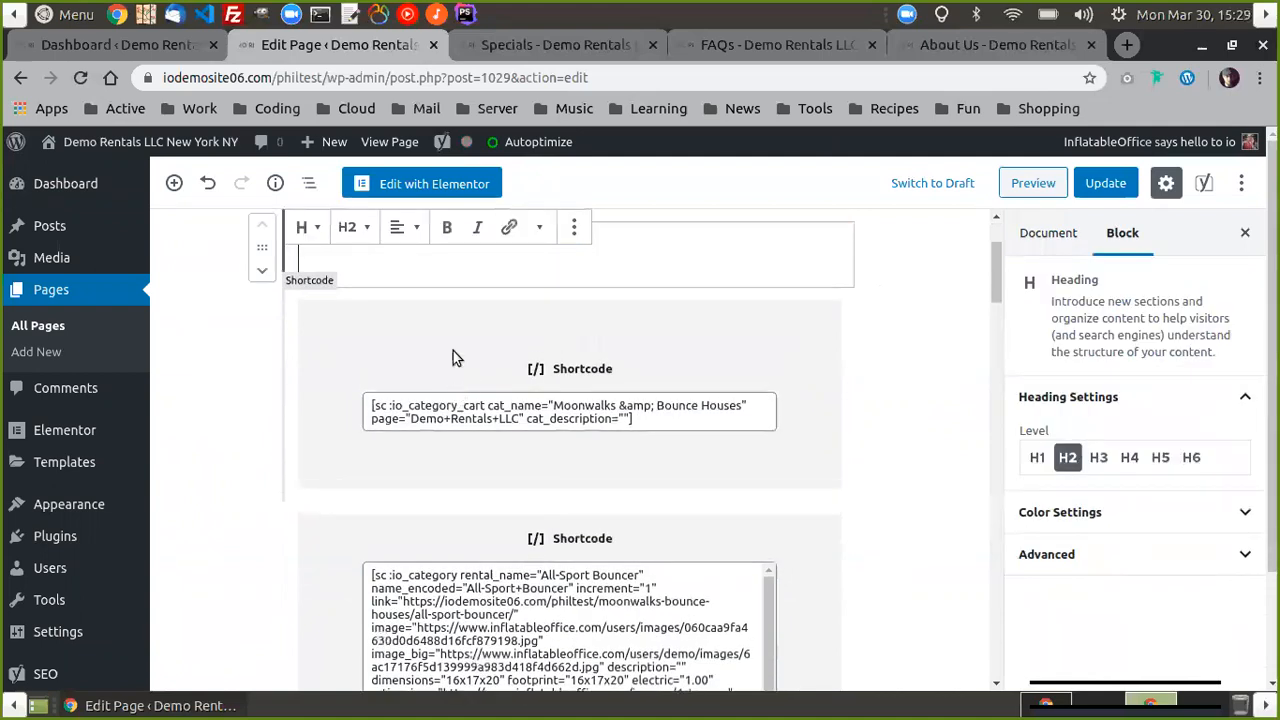
pyautogui.scroll(3, 582, 420)
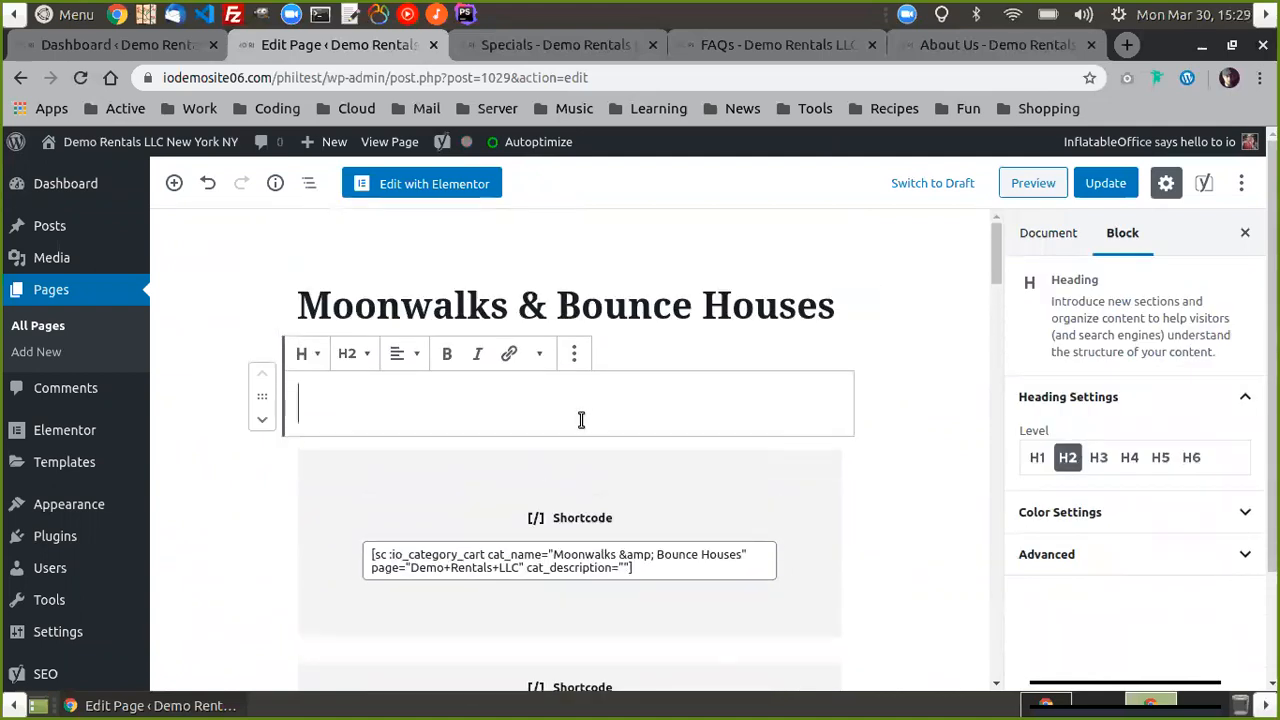
pyautogui.write('E')
pyautogui.press('BackSpace')
pyautogui.write('We have the be')
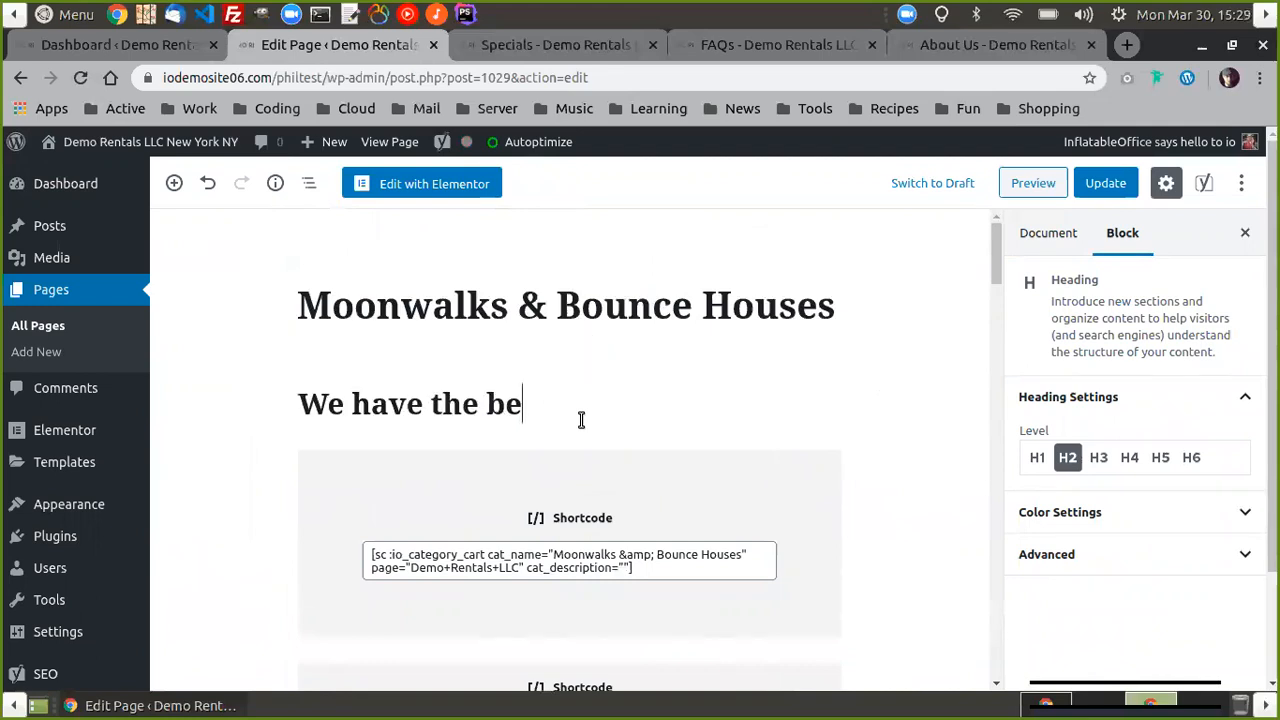
pyautogui.write('st moonwalks!')
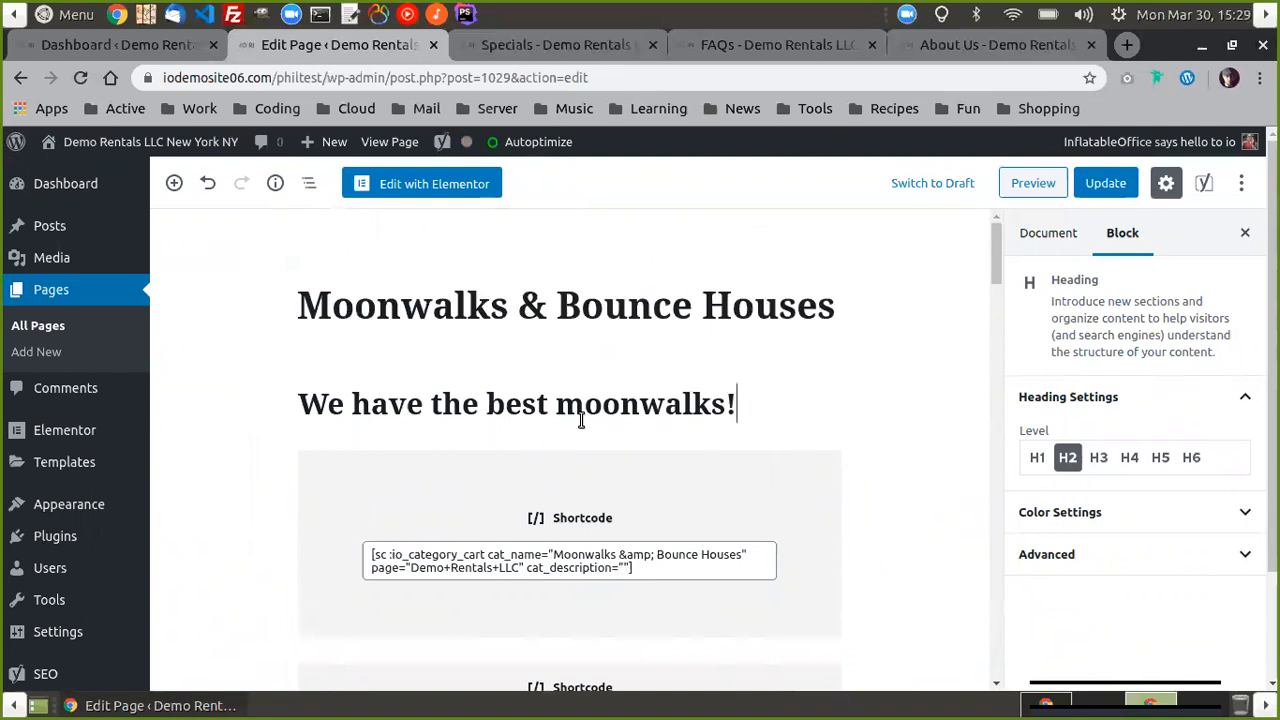
# - Center-align the text of the "We have the best moonwalks!" heading
pyautogui.click(405, 355)
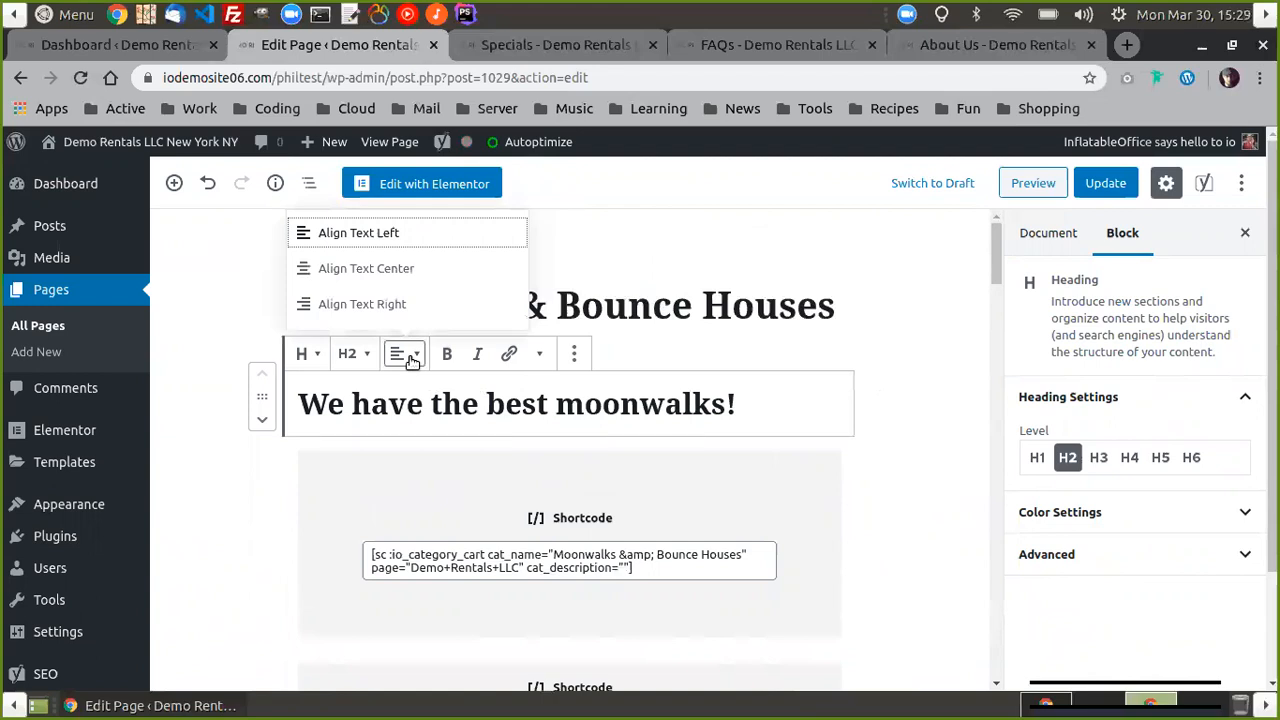
pyautogui.click(374, 270)
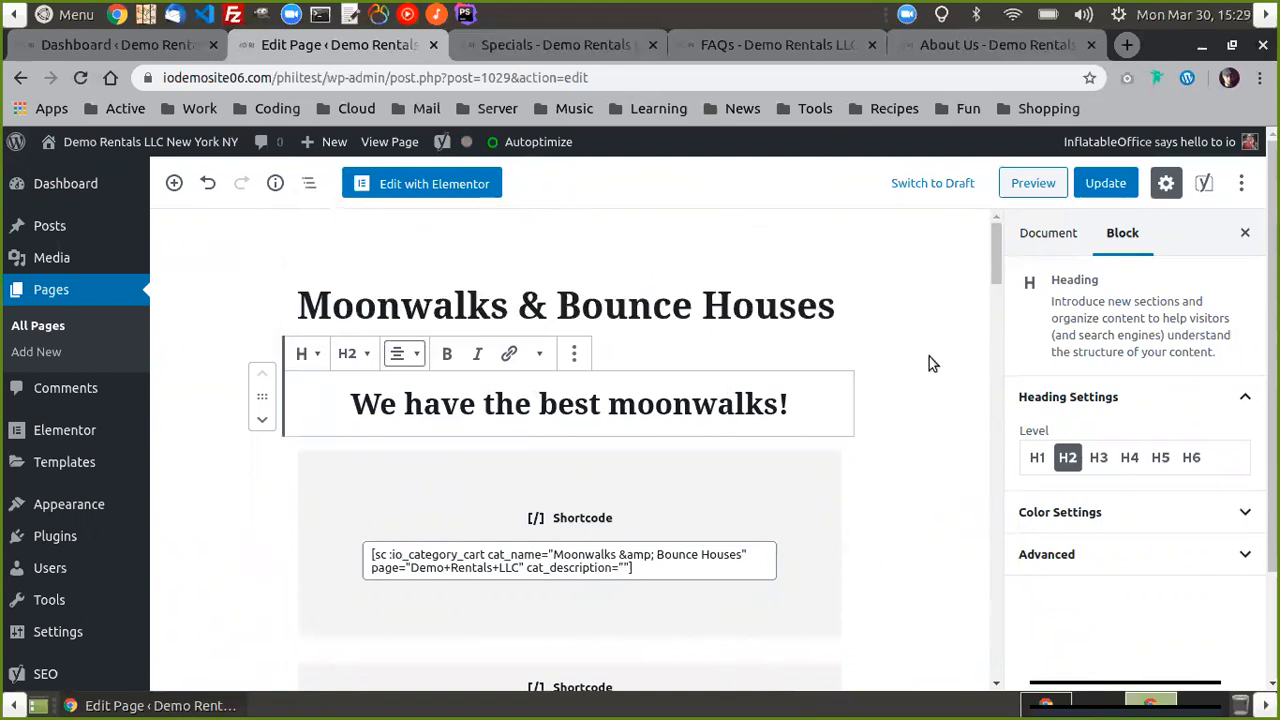
pyautogui.moveTo(934, 356); pyautogui.dragTo(688, 425)
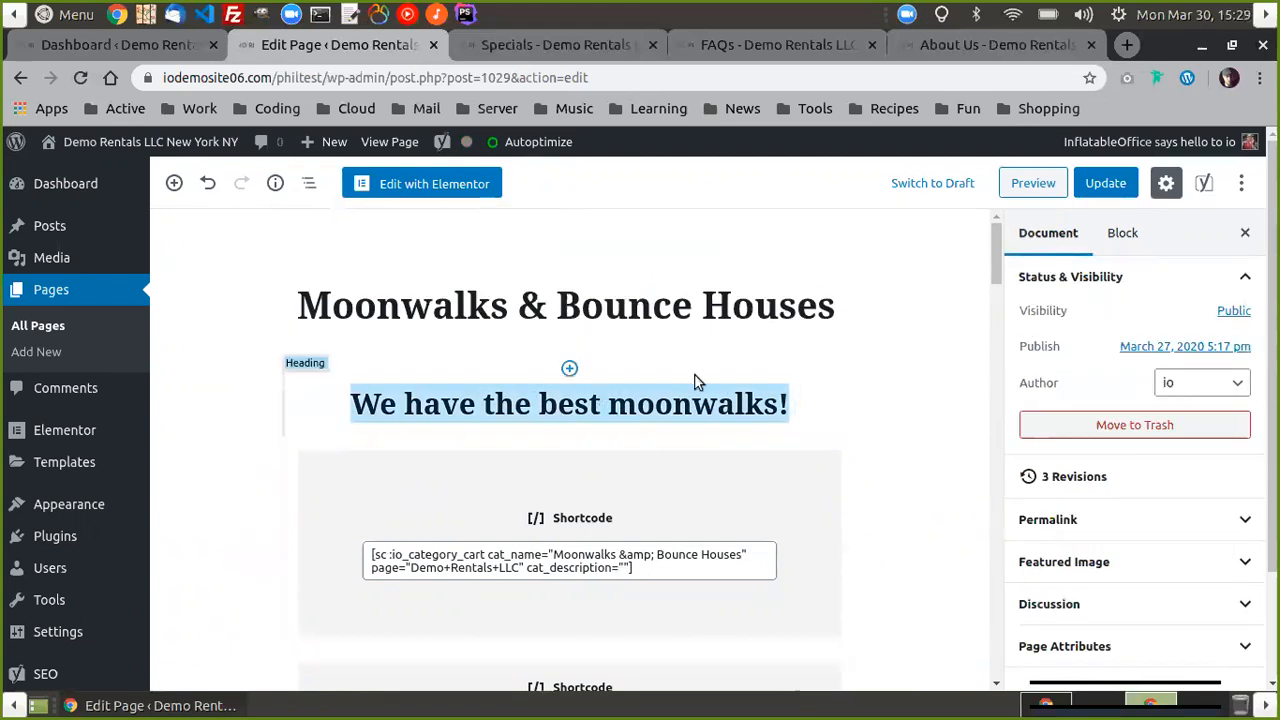
# - Update the Moonwalks & Bounce Houses page and view it on the live site
pyautogui.click(1105, 185)
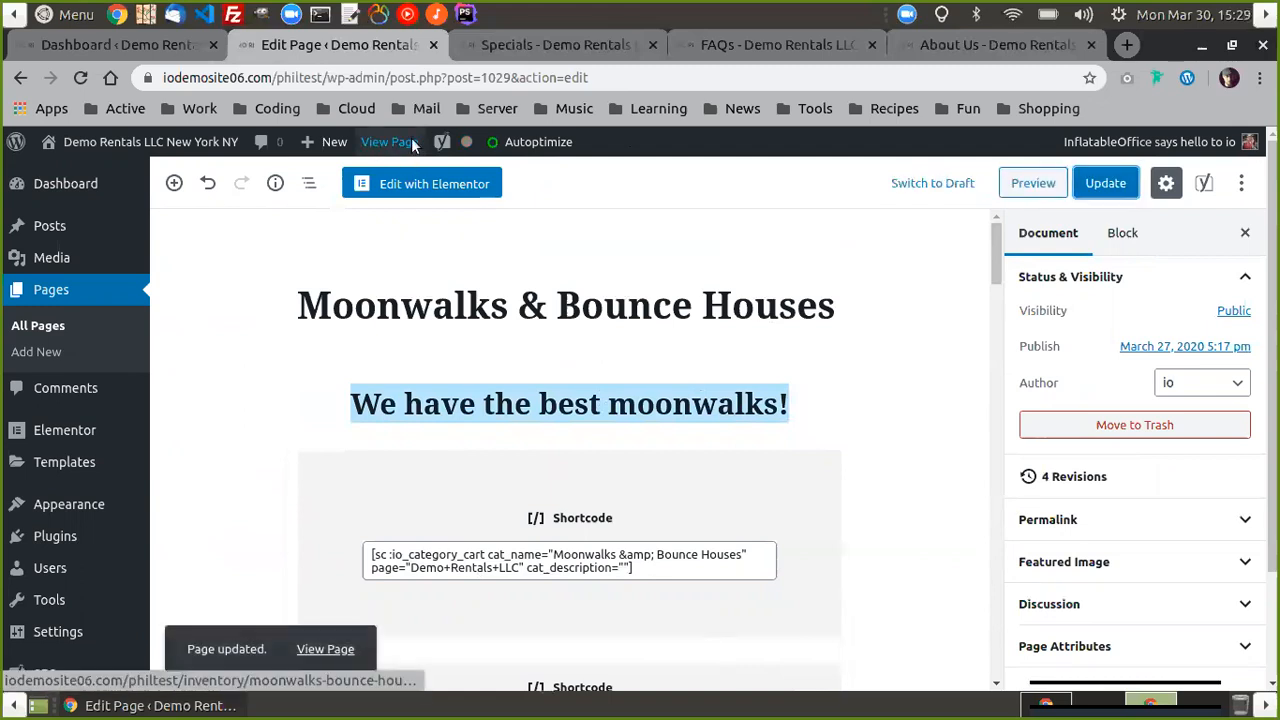
pyautogui.click(411, 139)
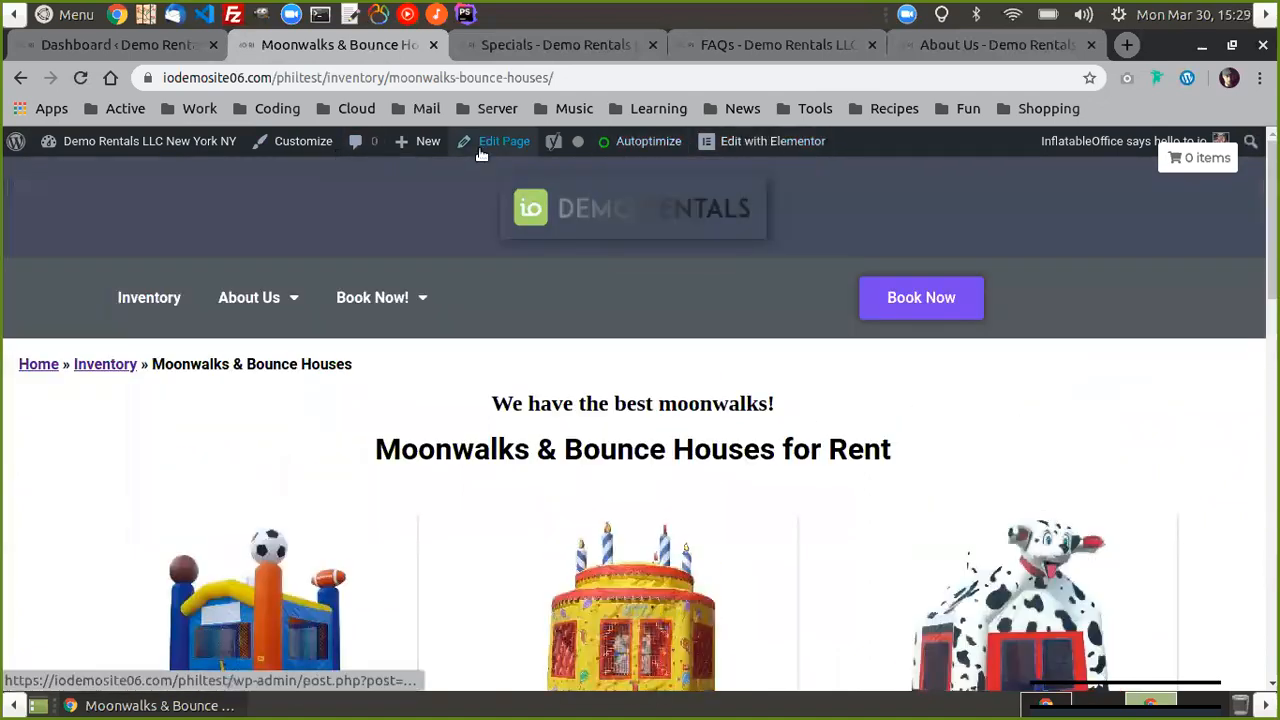
# - Reopen the page for editing and examine the rental item shortcodes down to the Dora Themed Bounce House block
pyautogui.click(482, 148)
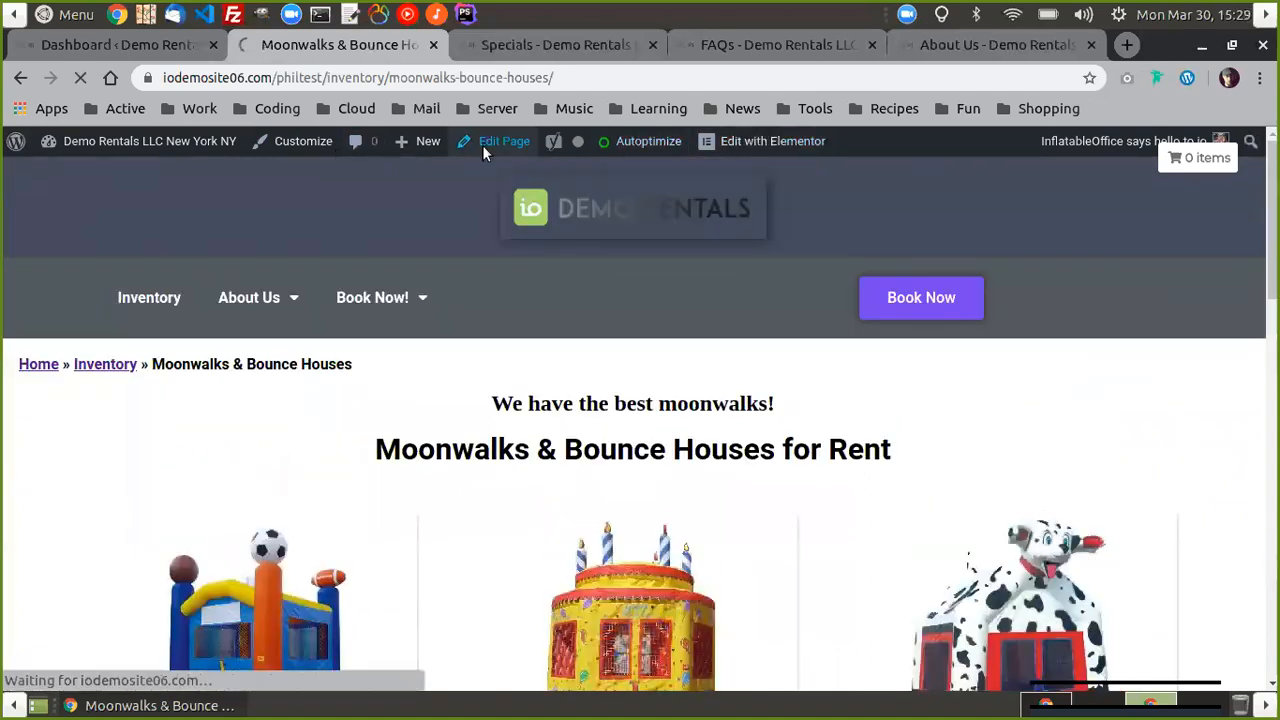
pyautogui.scroll(-4, 944, 450)
pyautogui.scroll(2, 724, 512)
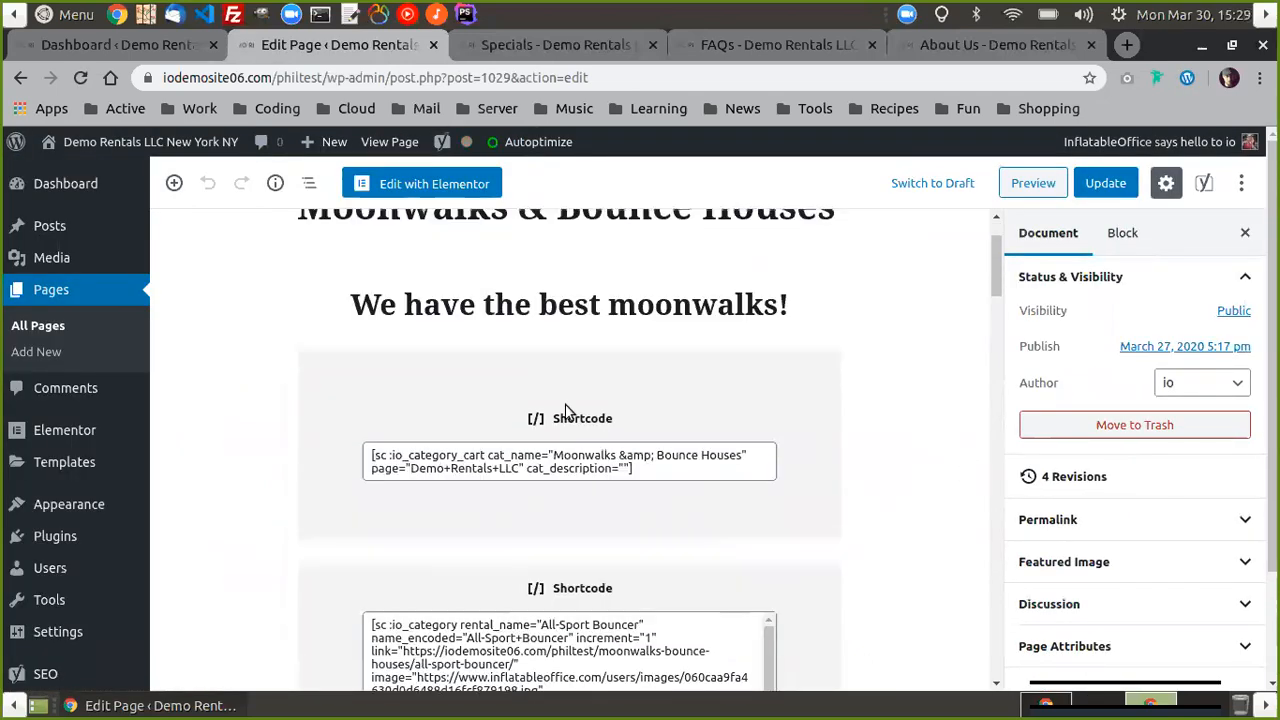
pyautogui.scroll(-2, 824, 455)
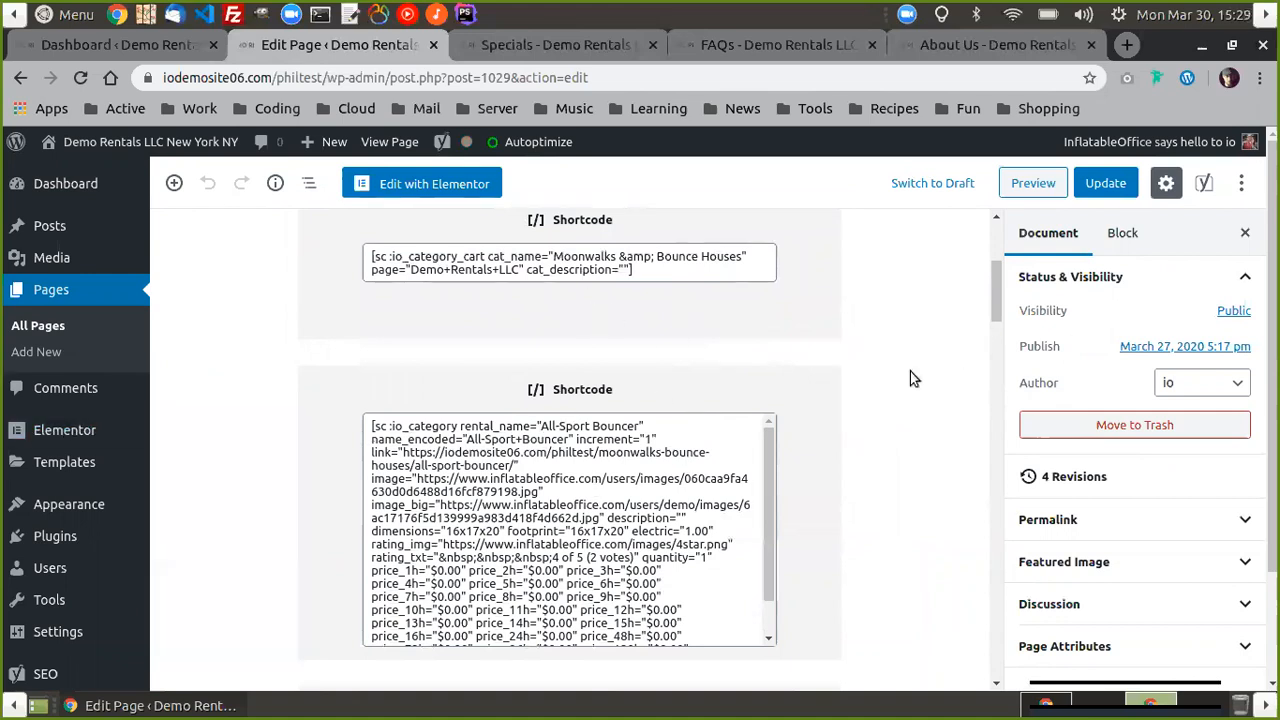
pyautogui.scroll(-3, 910, 378)
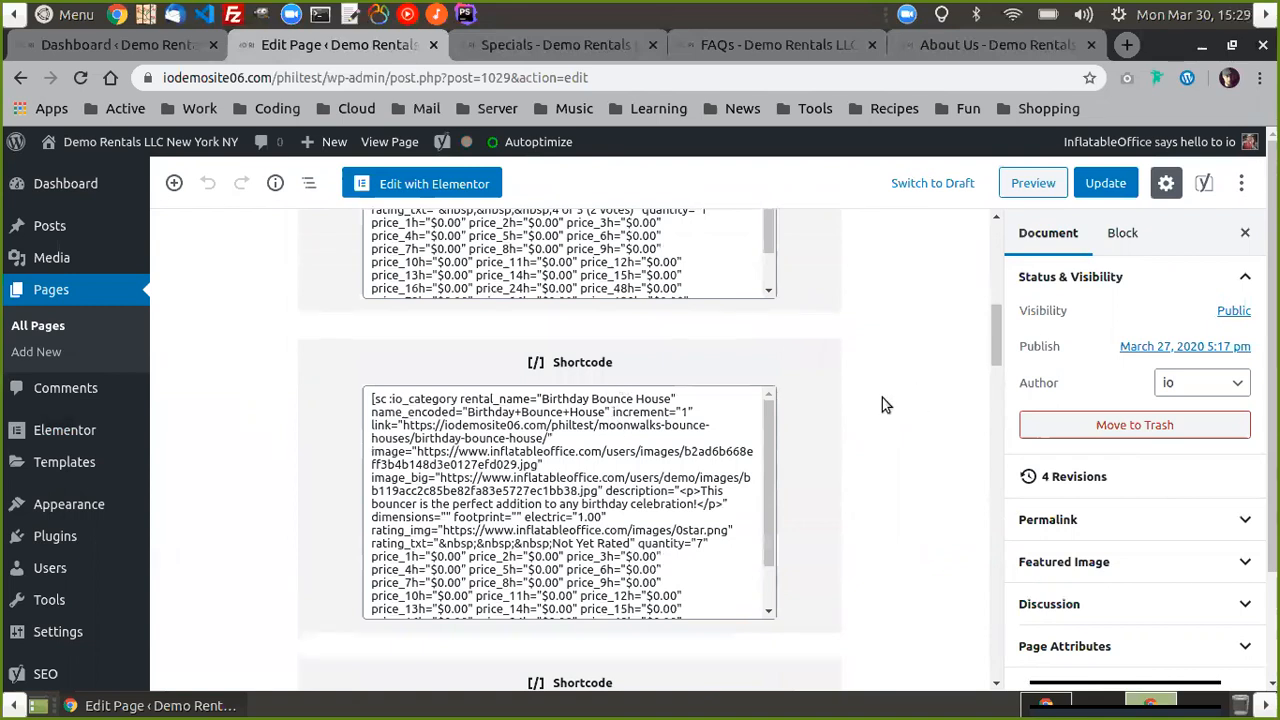
pyautogui.scroll(5, 912, 469)
pyautogui.scroll(-5, 924, 480)
pyautogui.scroll(-6, 940, 470)
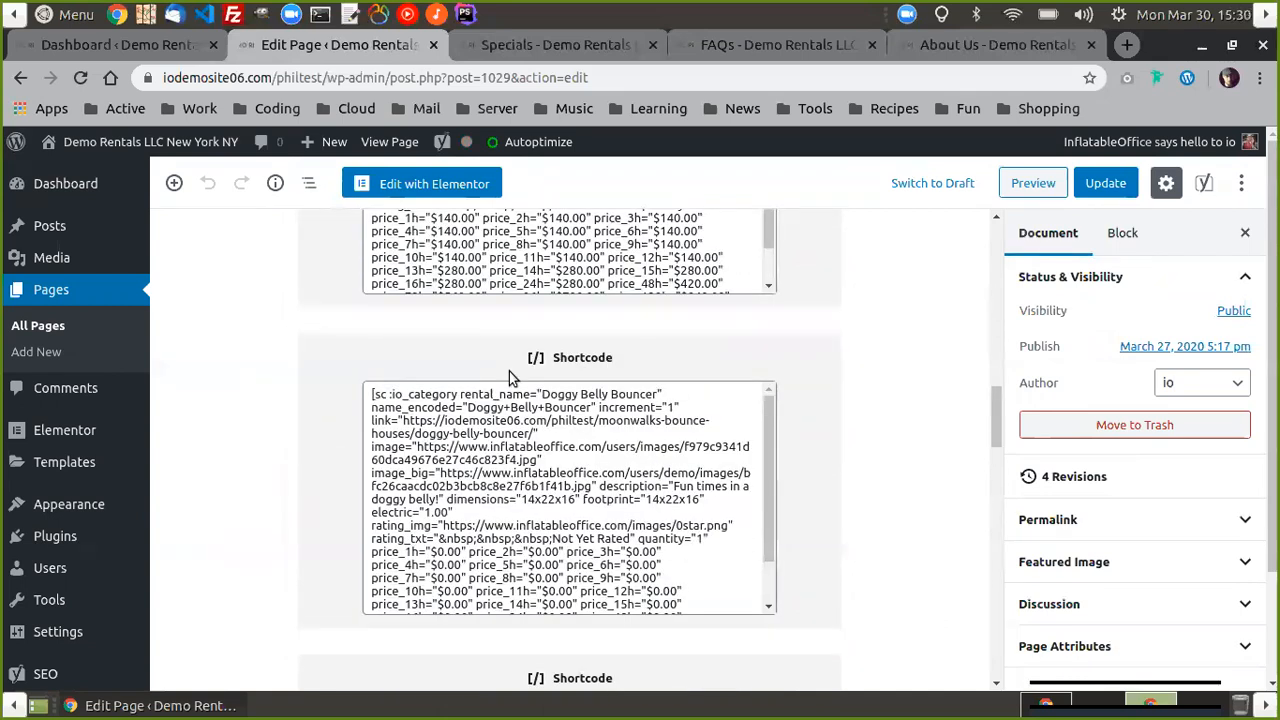
pyautogui.scroll(-5, 908, 427)
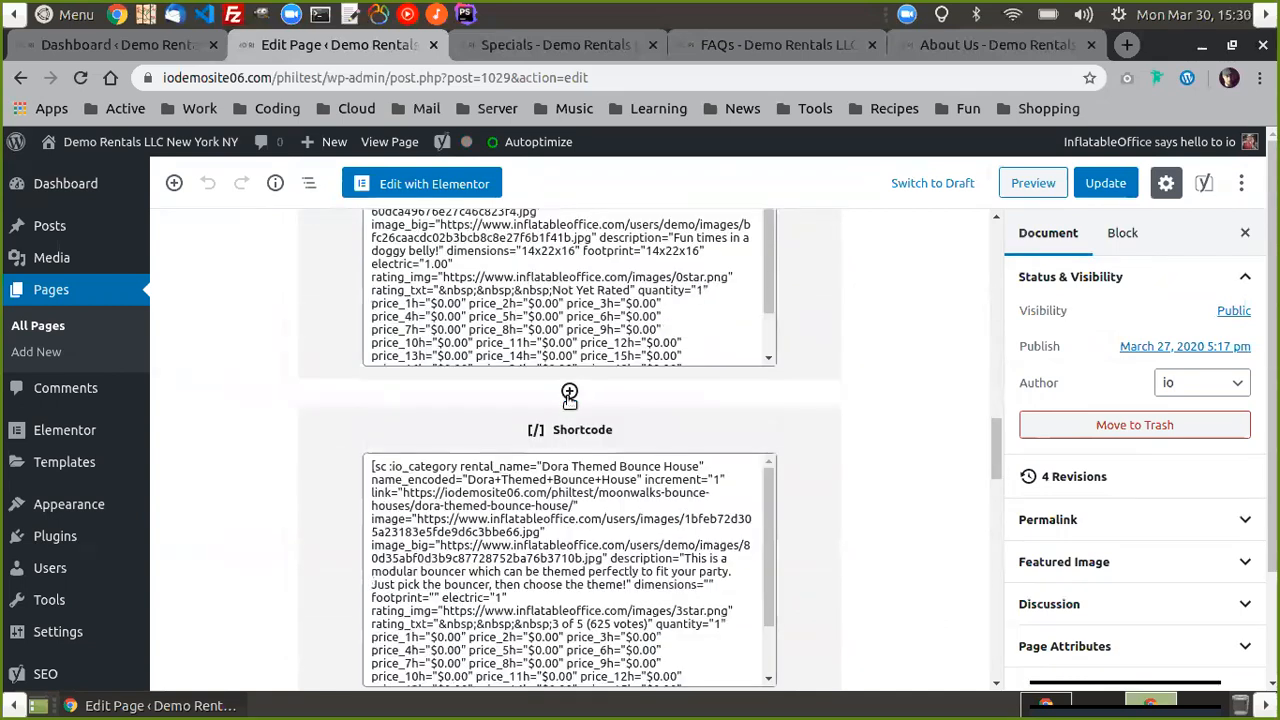
# - Insert a paragraph block with the text "fdgsdgdgggg" directly above the Dora Themed Bounce House shortcode
pyautogui.scroll(-1, 558, 373)
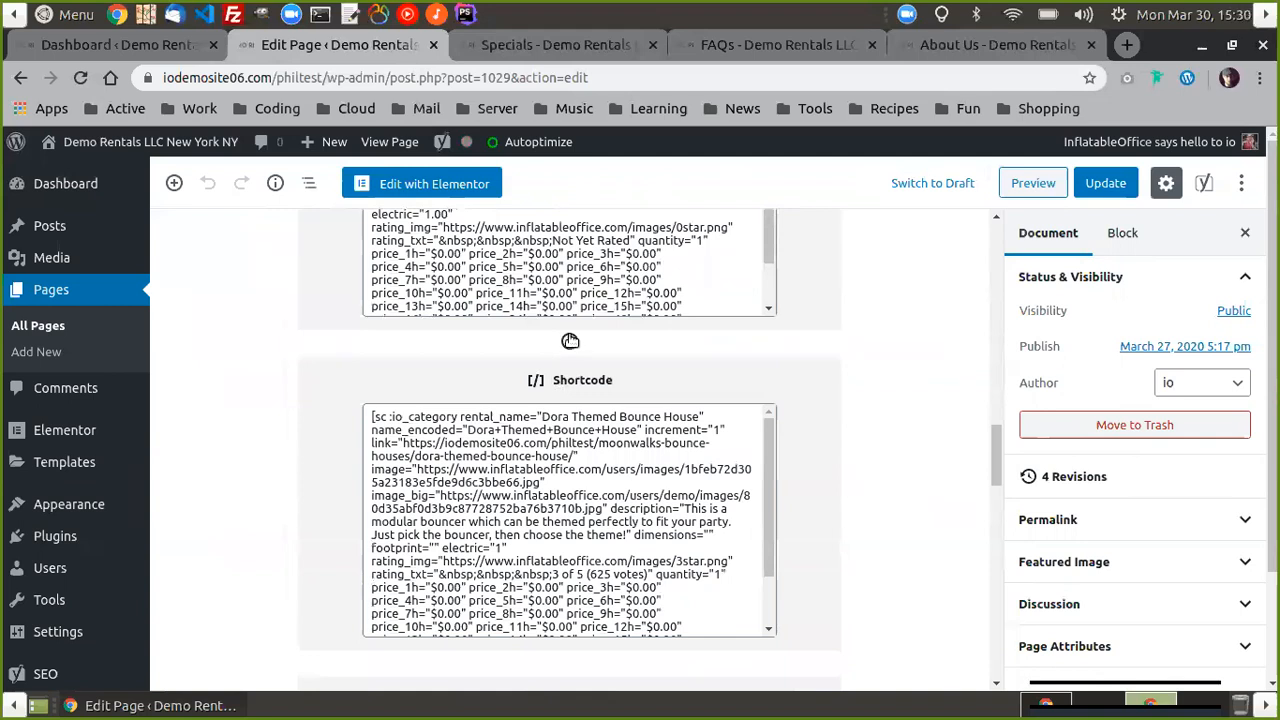
pyautogui.click(569, 341)
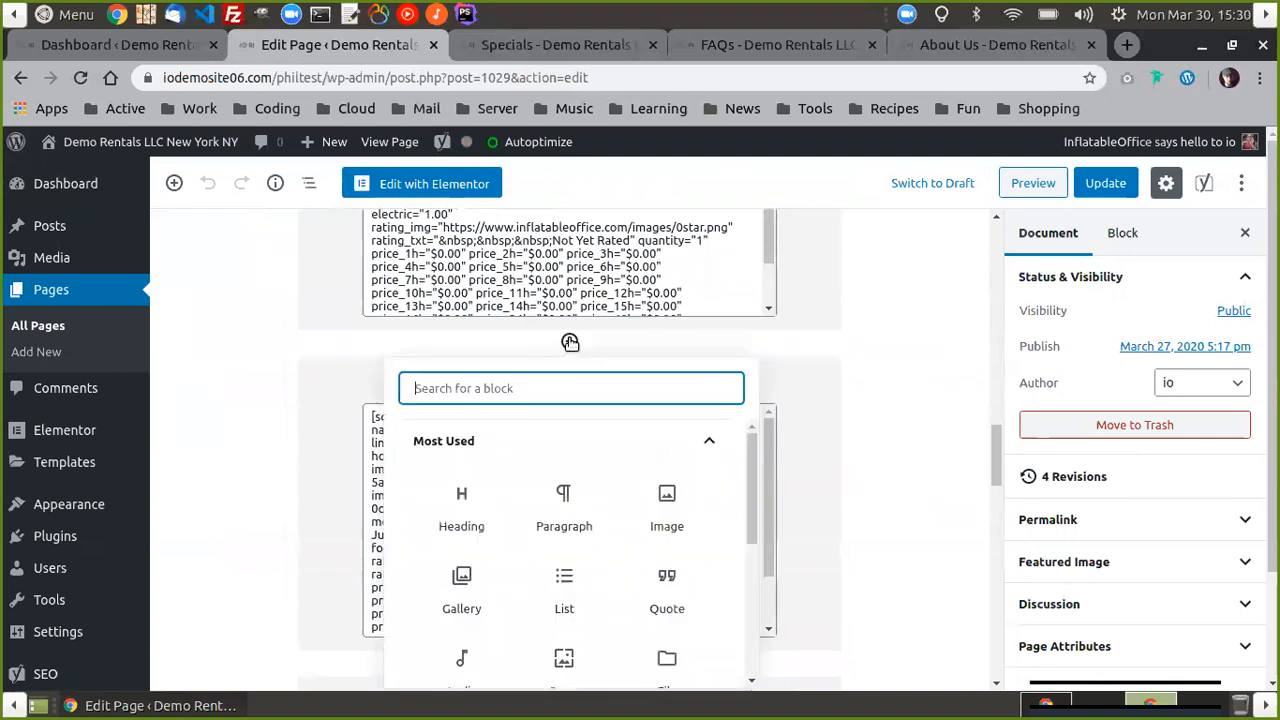
pyautogui.click(555, 512)
pyautogui.write('fdgsdgdgggg')
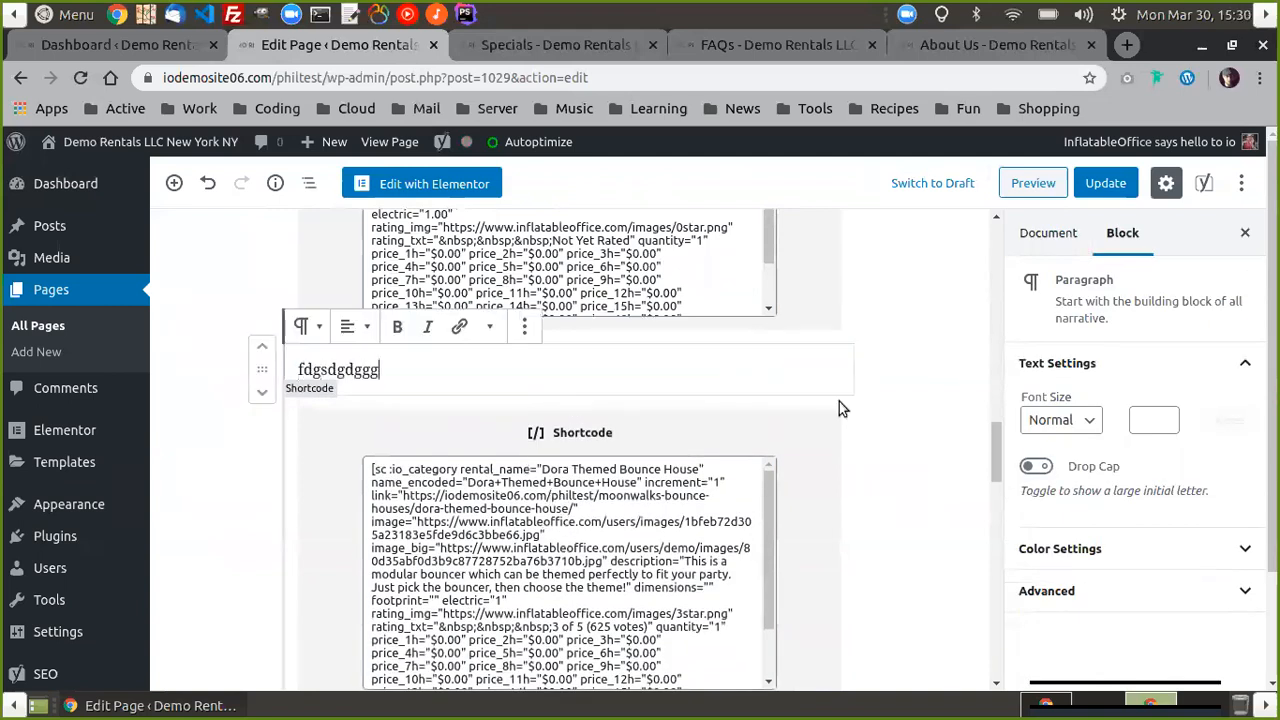
pyautogui.click(934, 440)
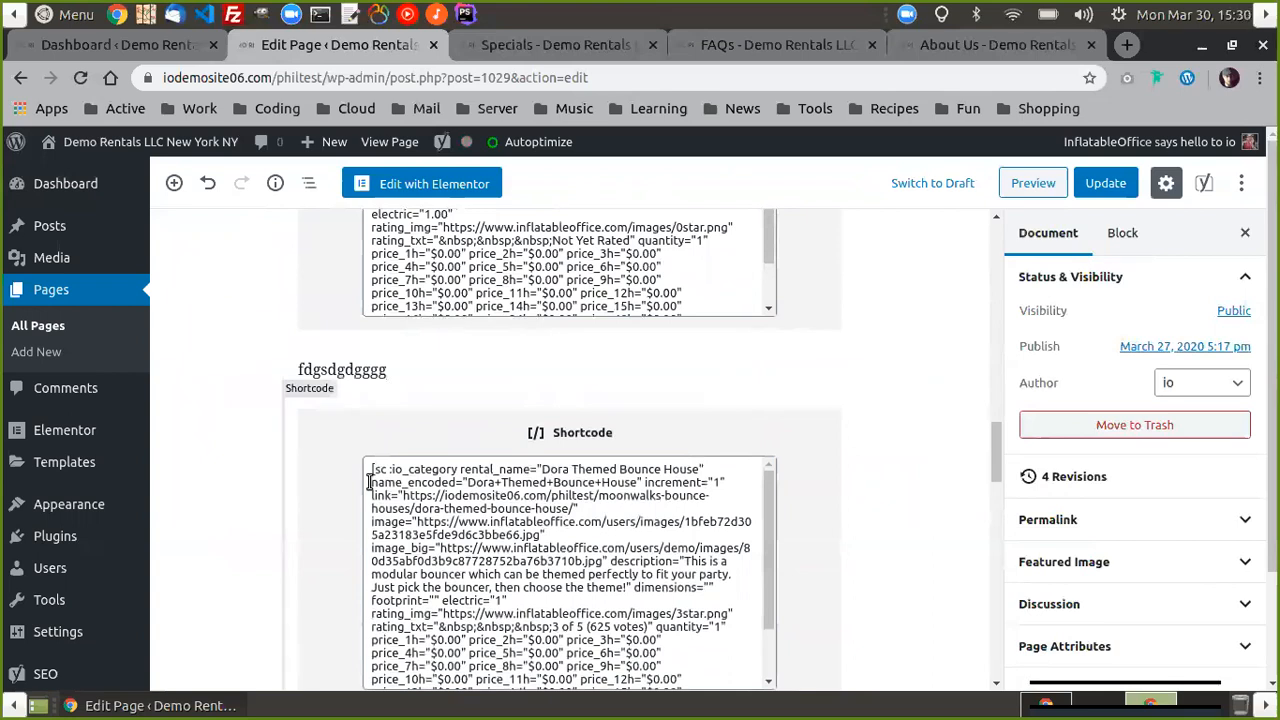
# - Move the "fdgsdgdgggg" paragraph down to the end of the page, below the Sports Themed Bounce House shortcode
pyautogui.click(470, 372)
pyautogui.click(262, 394)
pyautogui.click(263, 396)
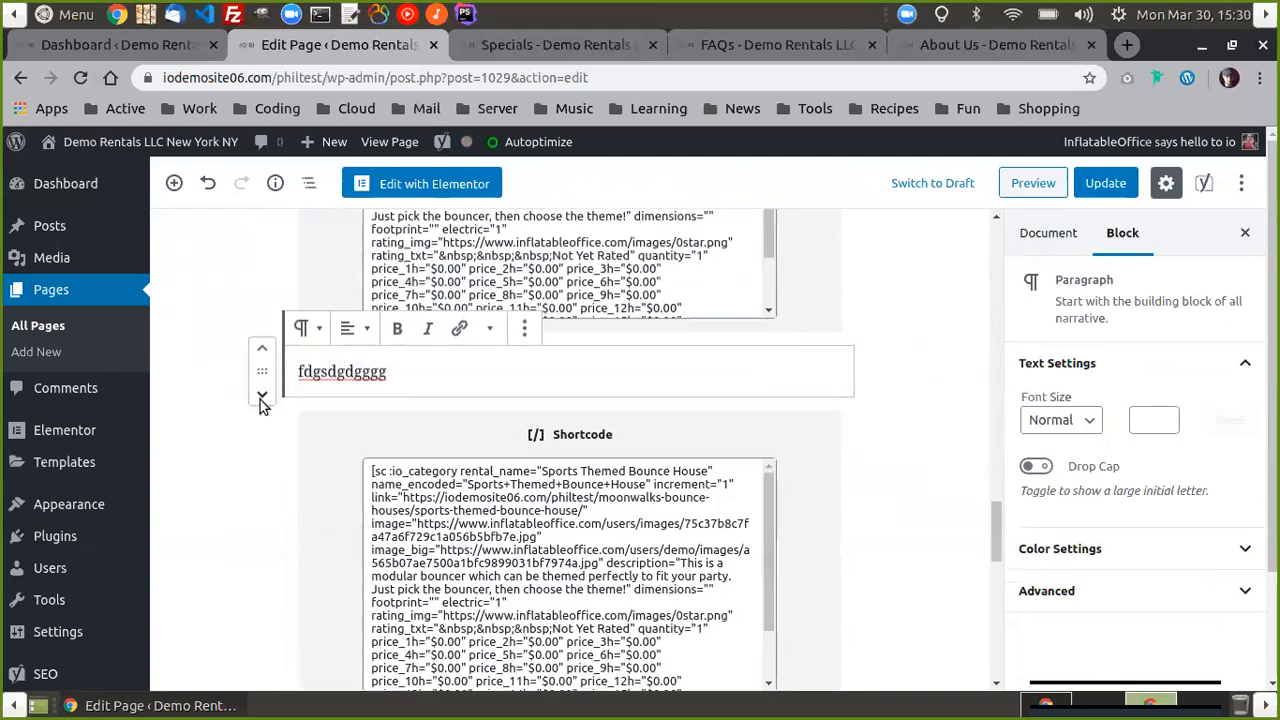
pyautogui.click(262, 396)
pyautogui.click(215, 319)
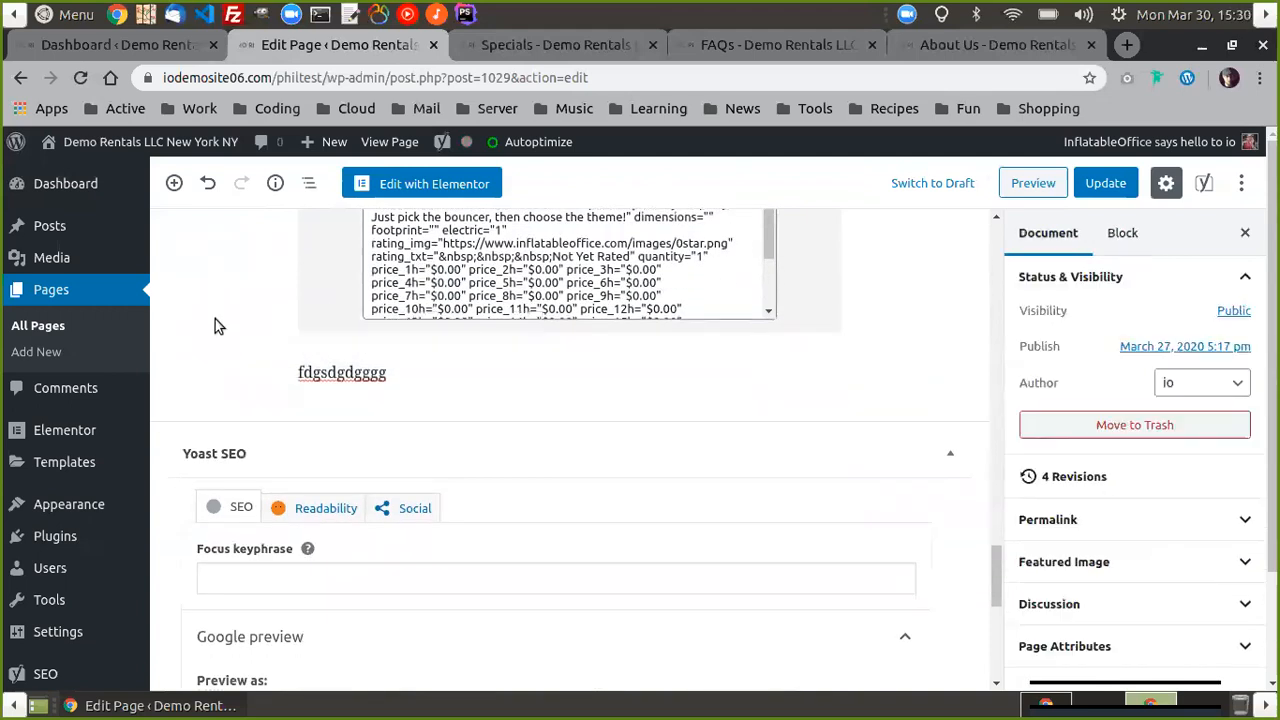
# - Examine the order of the content blocks from the final paragraph back up through the rental shortcodes to the page title
pyautogui.scroll(3, 808, 489)
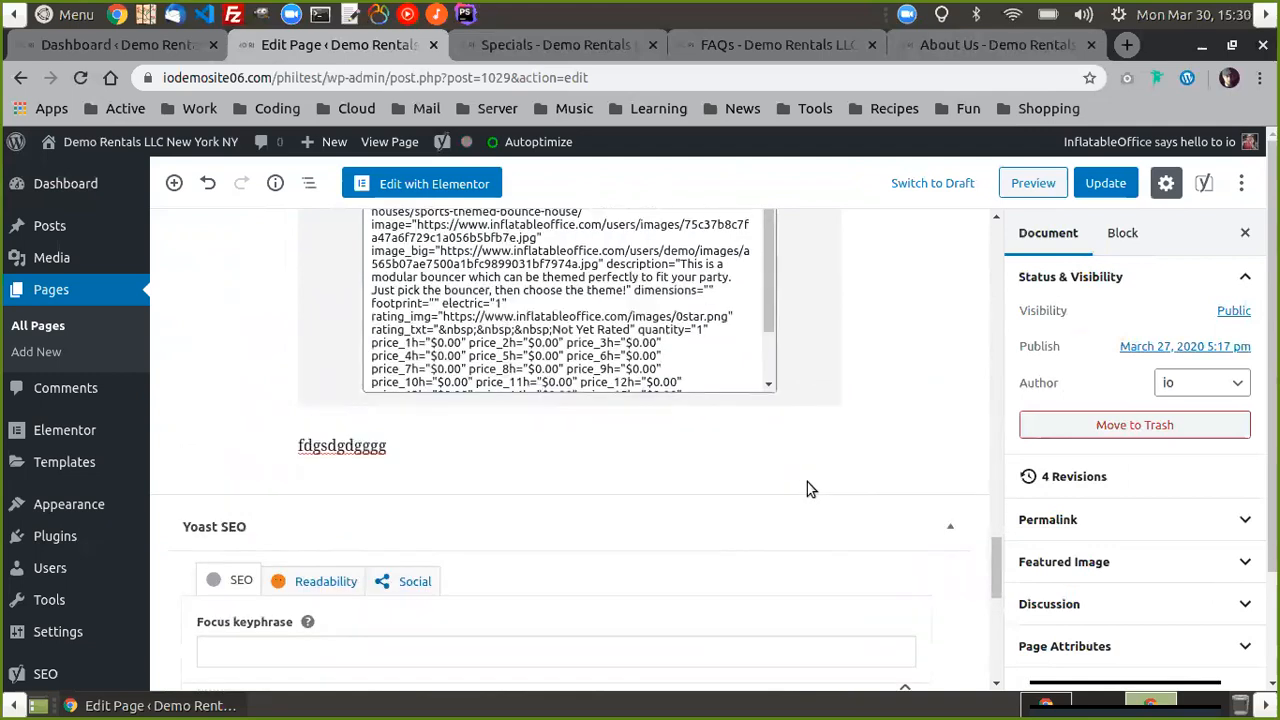
pyautogui.scroll(-3, 807, 506)
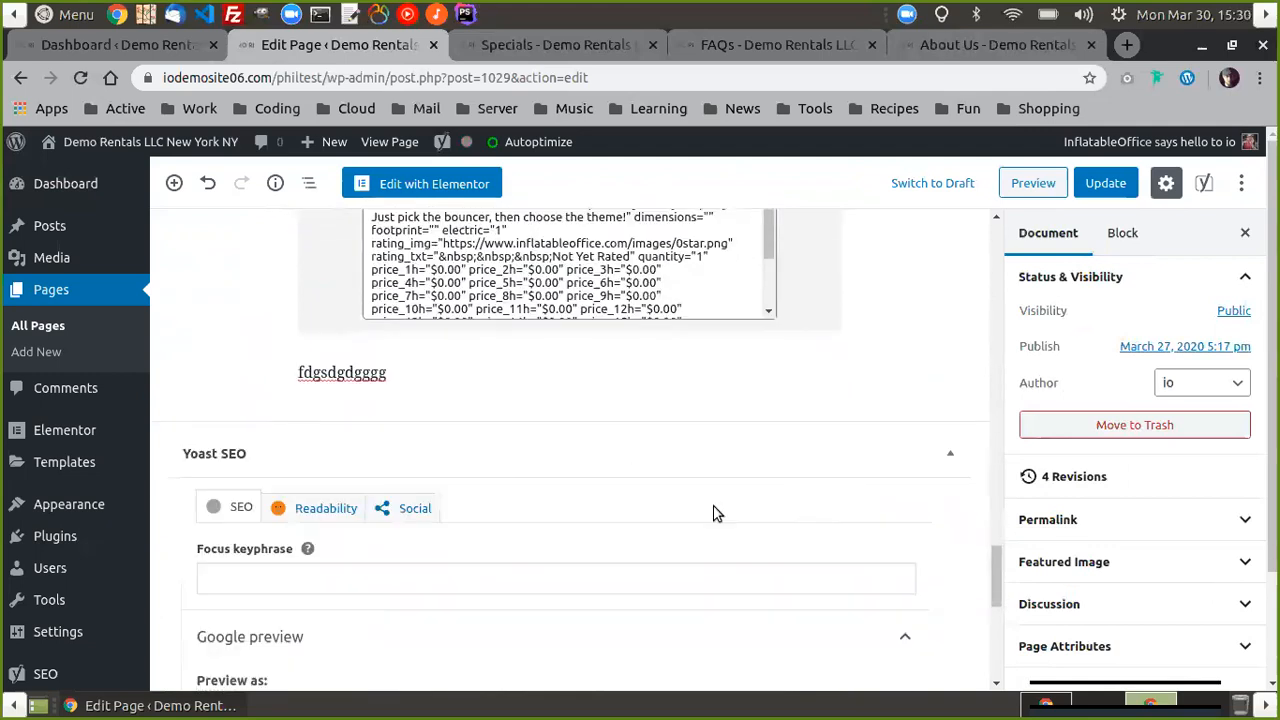
pyautogui.scroll(3, 714, 514)
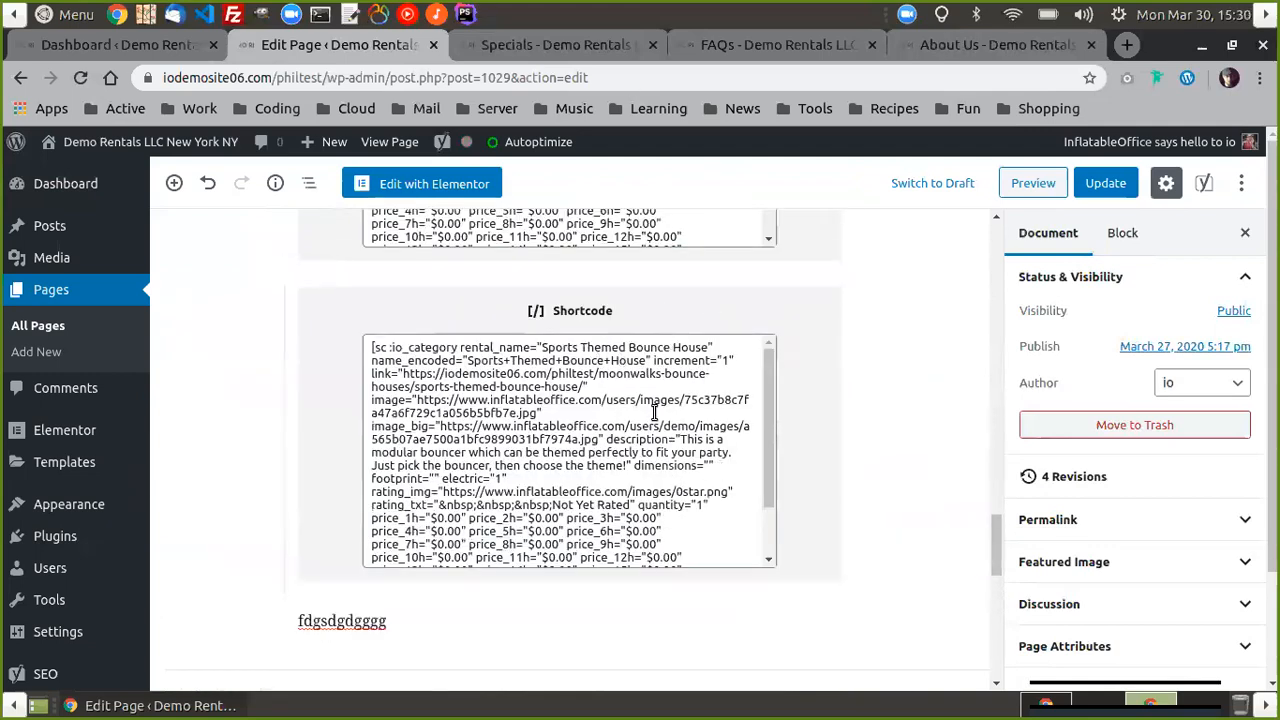
pyautogui.scroll(3, 700, 430)
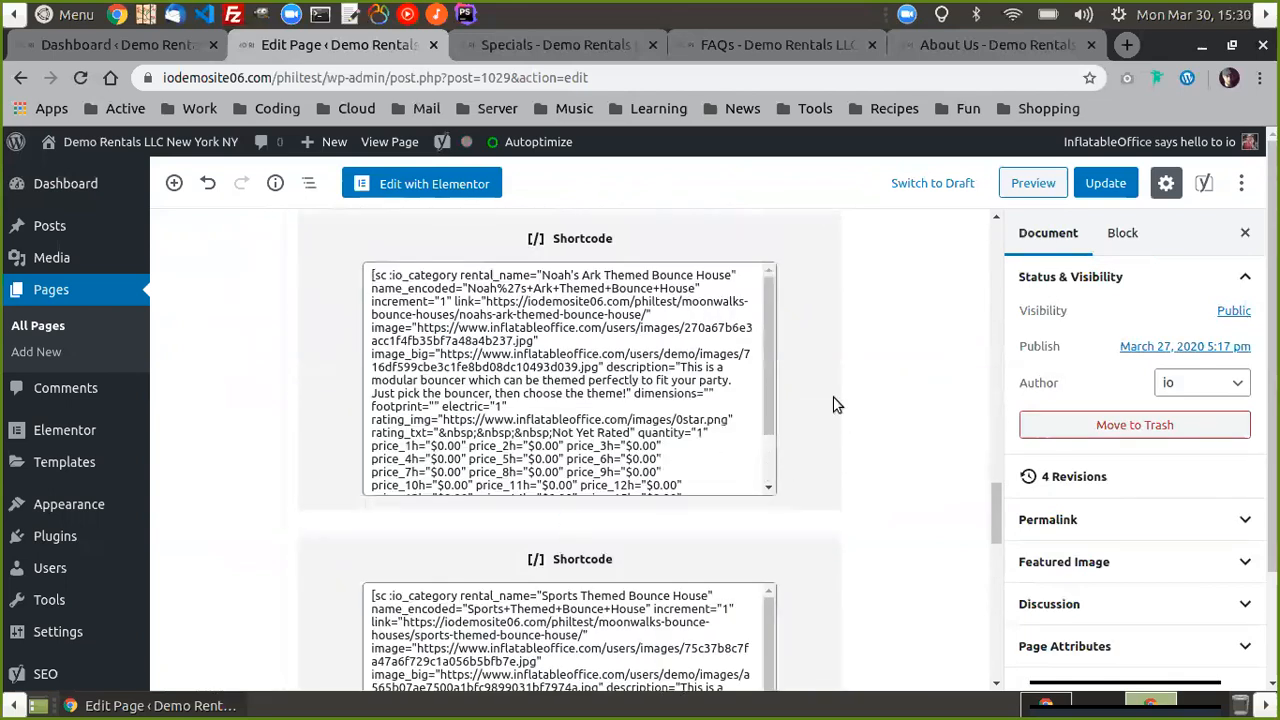
pyautogui.scroll(3, 830, 420)
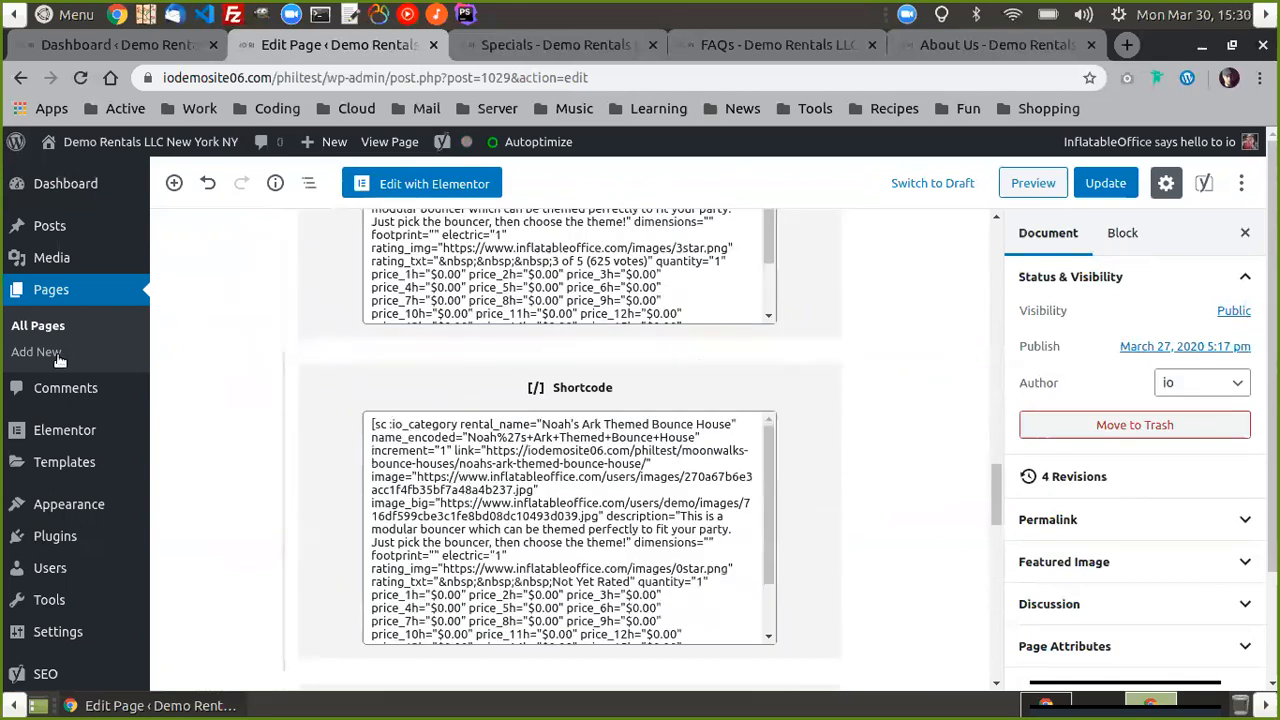
pyautogui.scroll(3, 873, 459)
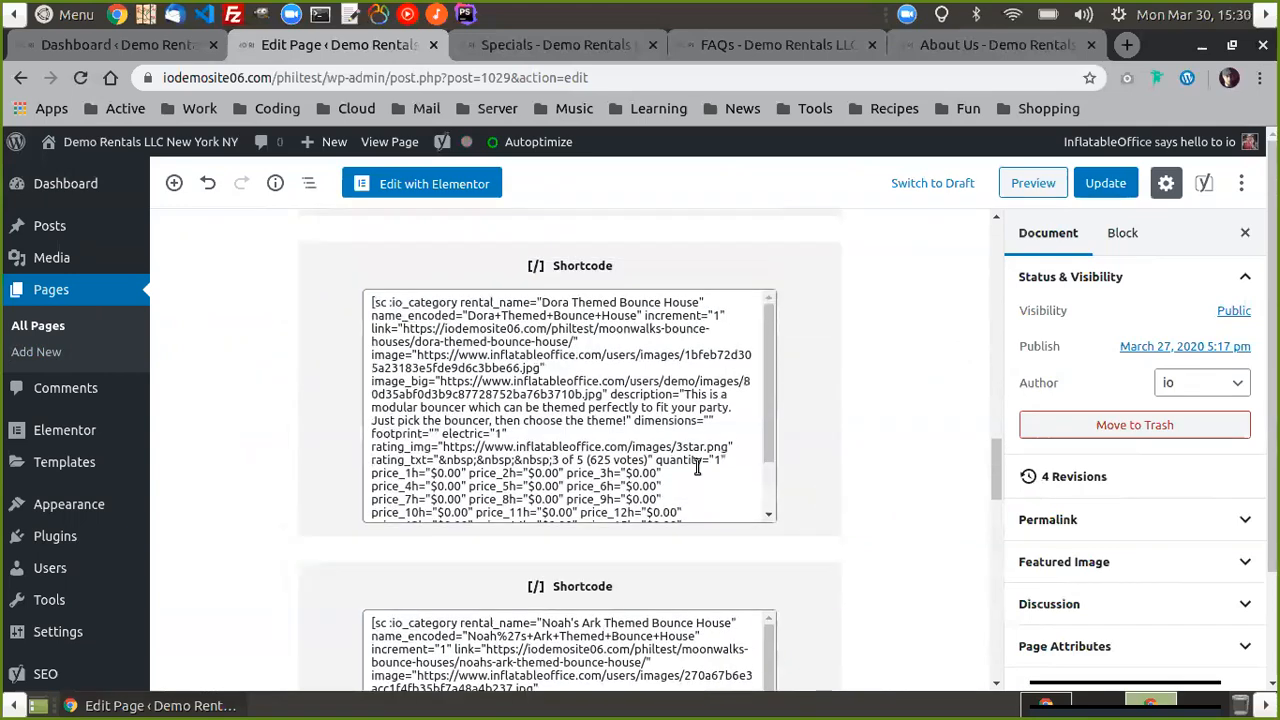
pyautogui.scroll(-5, 837, 429)
pyautogui.scroll(5, 820, 440)
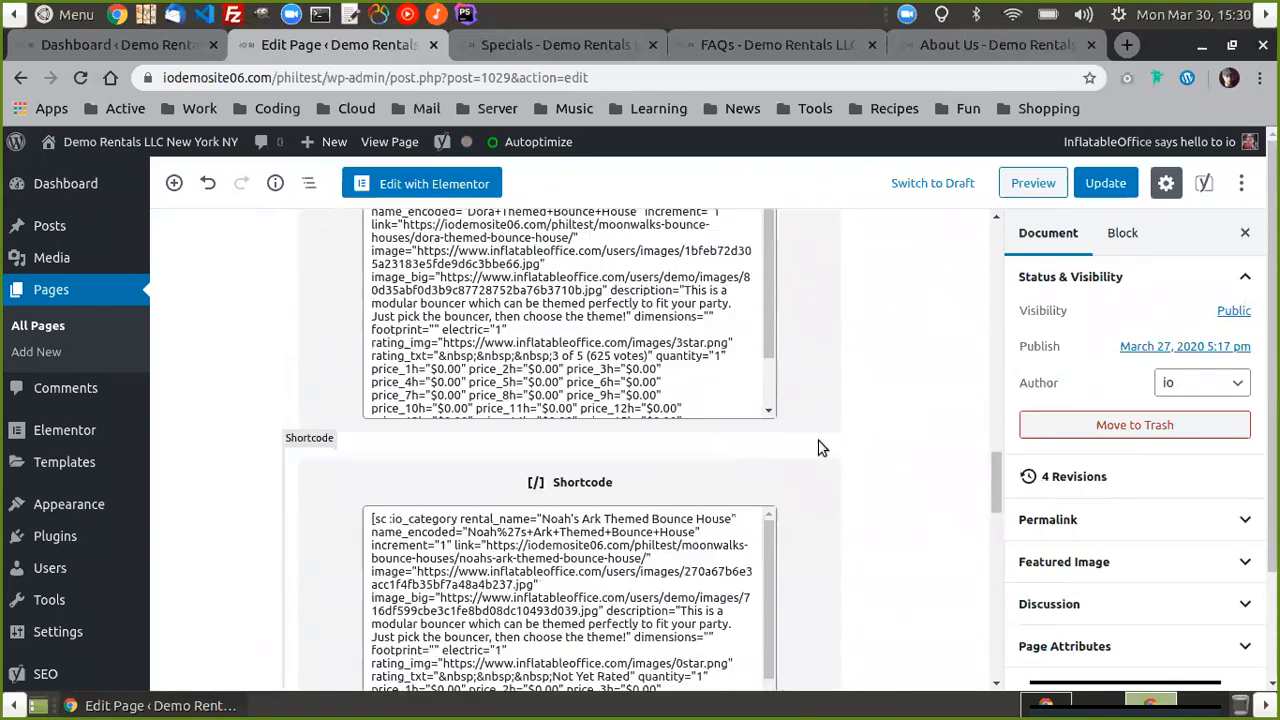
pyautogui.scroll(-1, 867, 447)
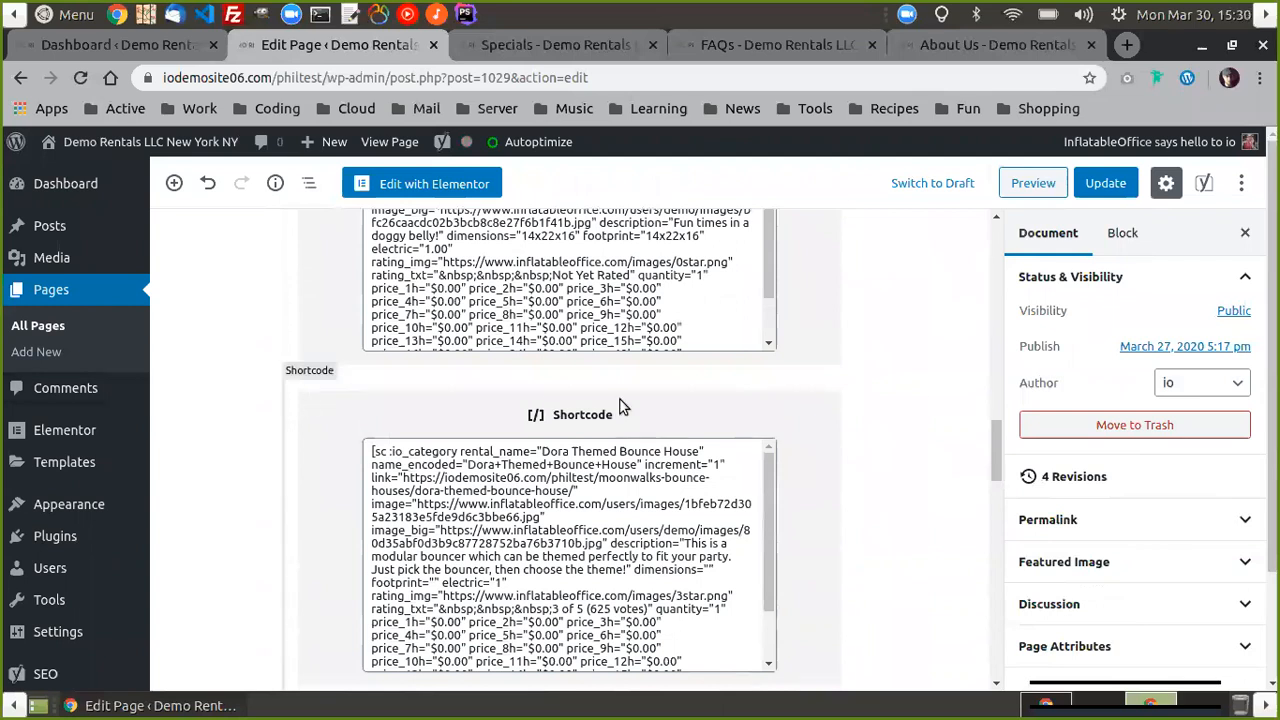
pyautogui.scroll(-3, 925, 528)
pyautogui.scroll(10, 925, 528)
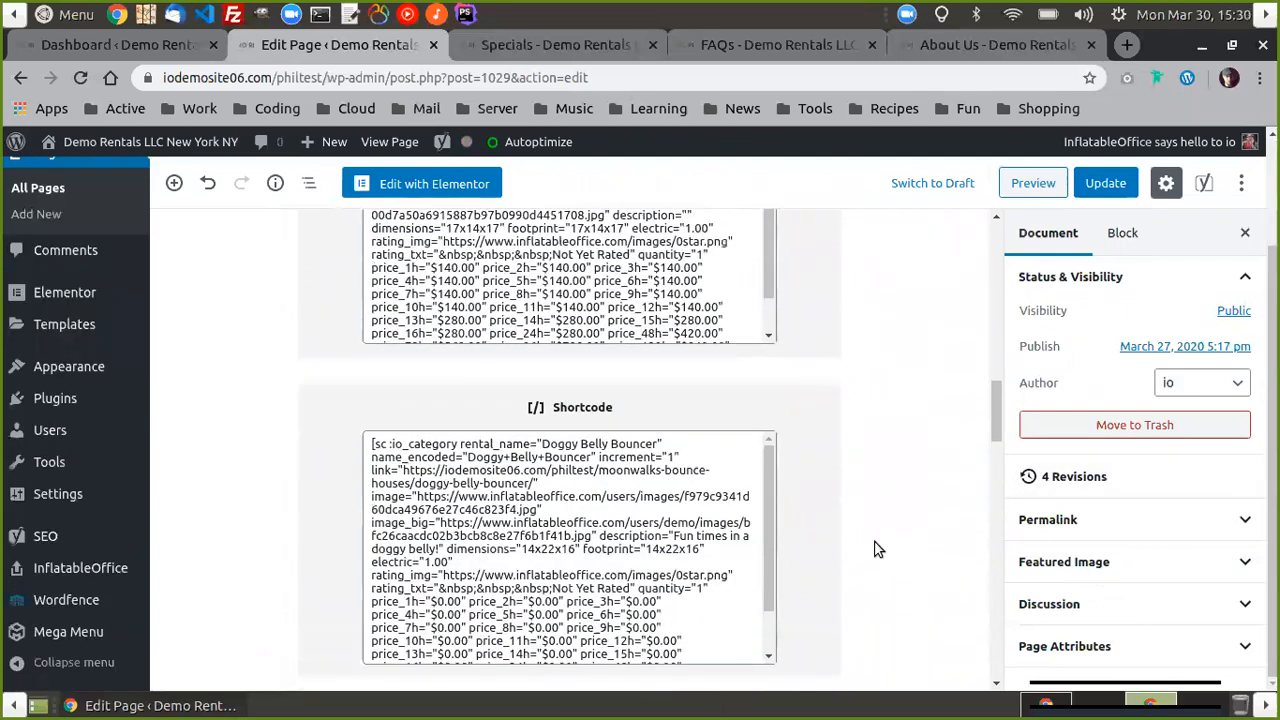
pyautogui.scroll(-3, 815, 470)
pyautogui.scroll(-3, 808, 505)
pyautogui.scroll(15, 808, 499)
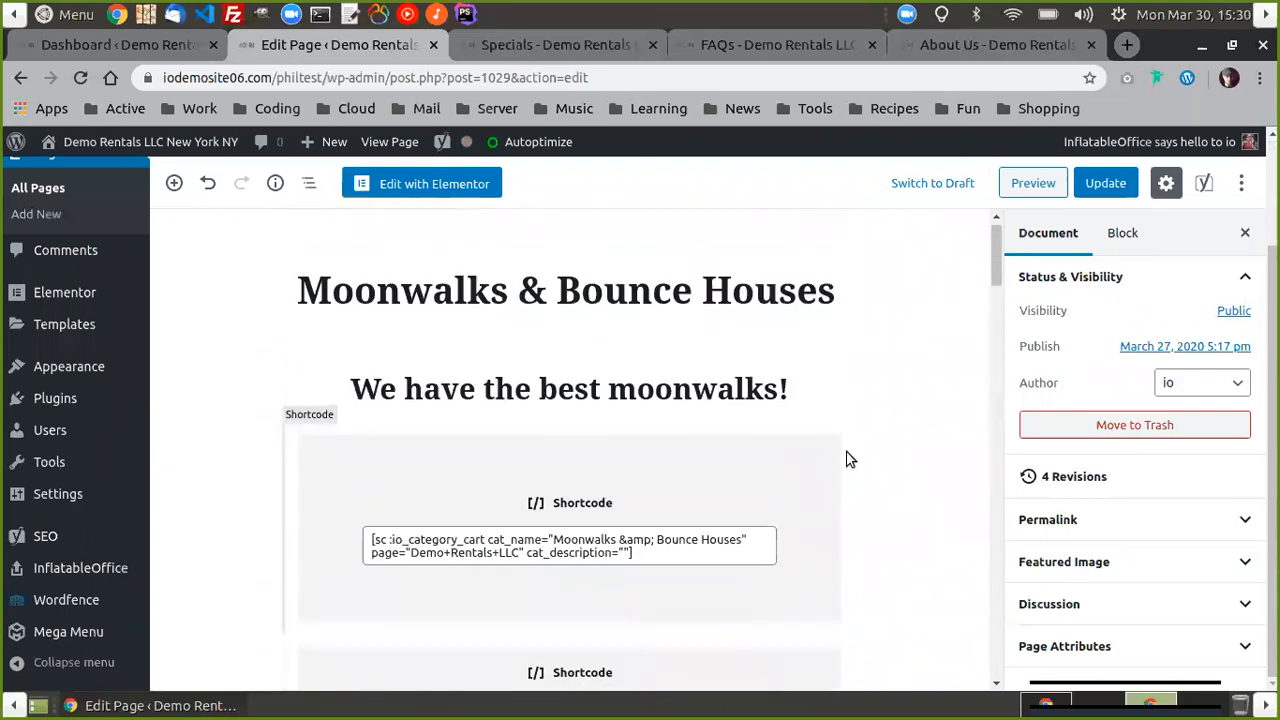
pyautogui.click(565, 393)
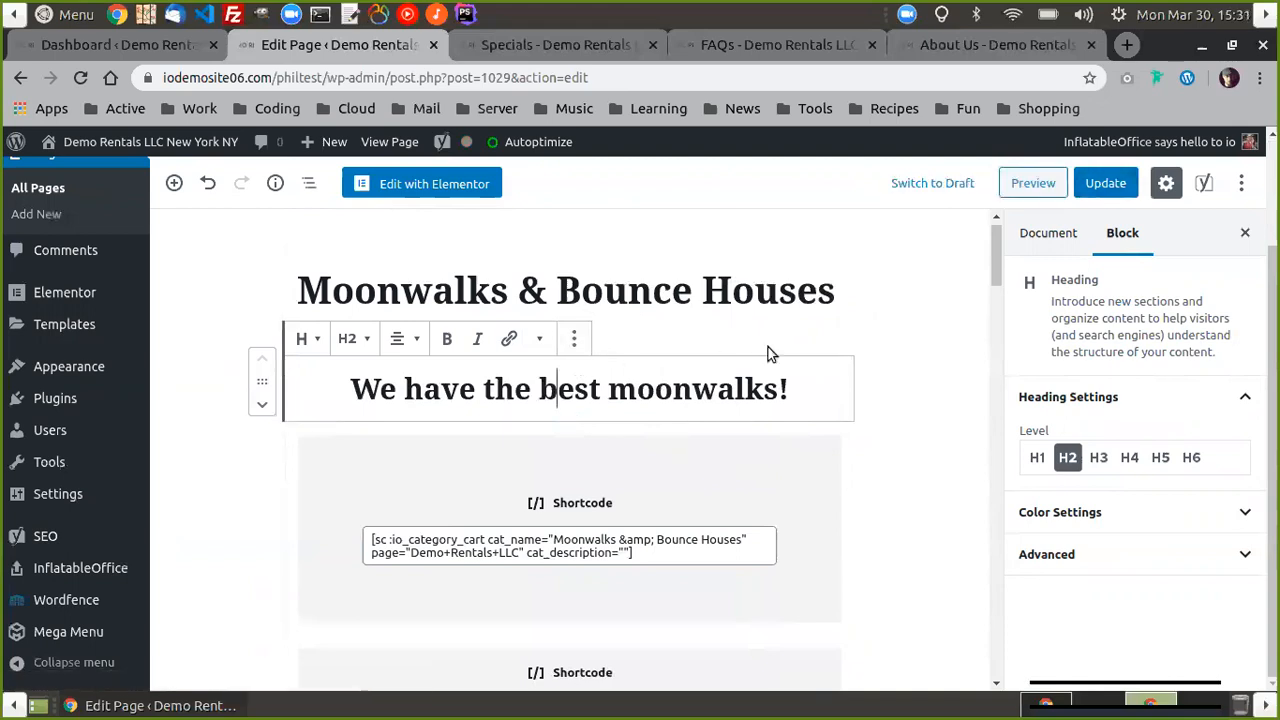
pyautogui.scroll(-1, 865, 340)
pyautogui.scroll(-1, 862, 352)
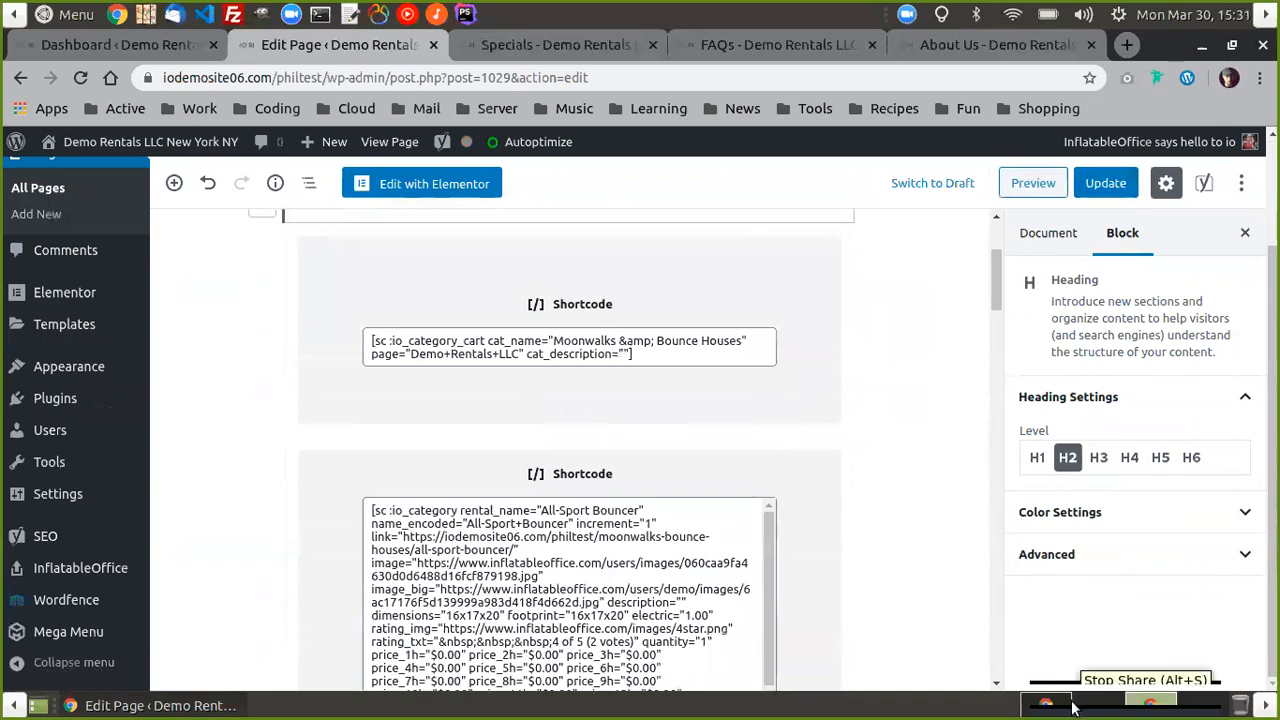
pyautogui.click(1078, 705)
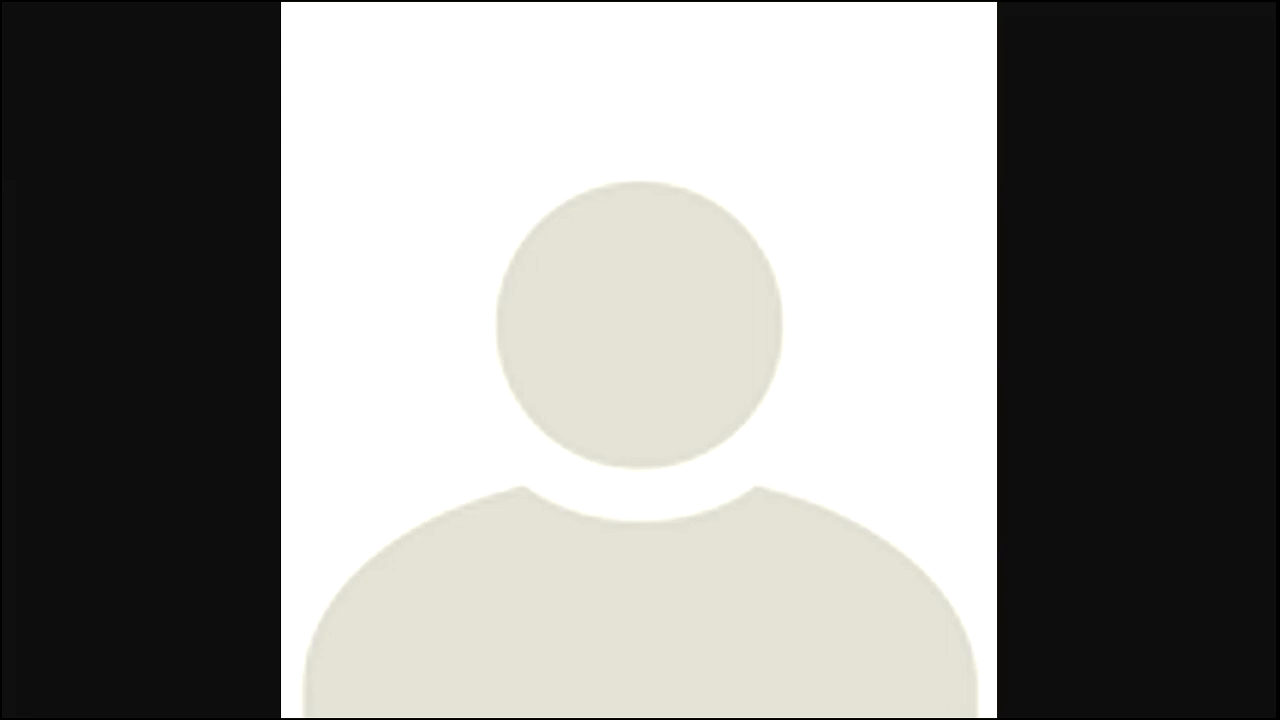